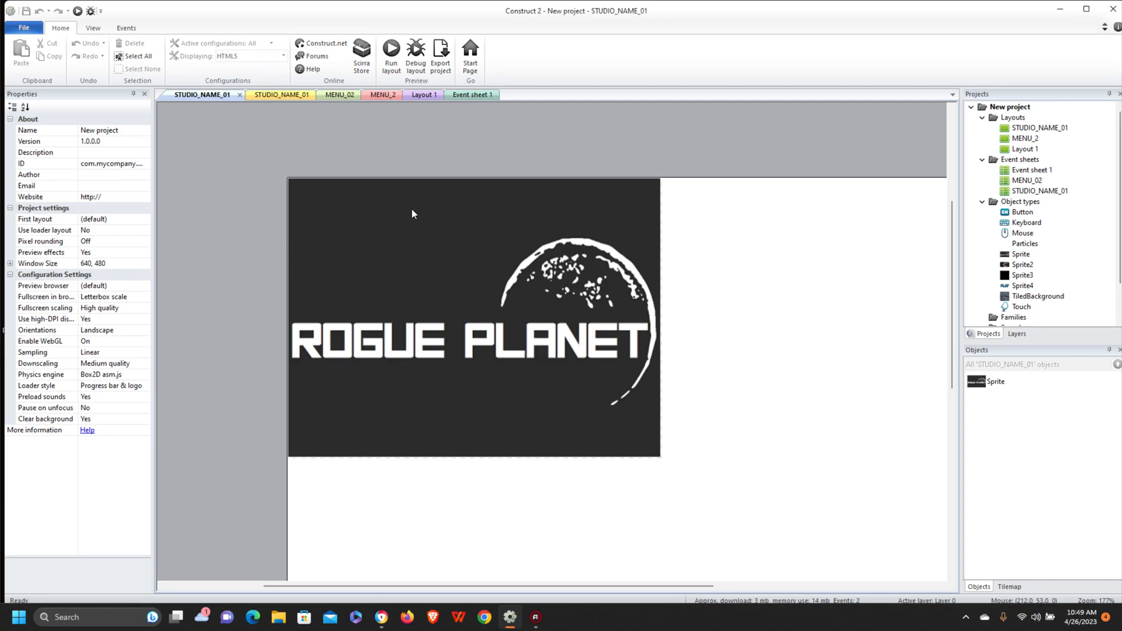
# - Open the STUDIO_NAME_01 event sheet and add a second System event with the "On start of layout" condition
pyautogui.click(425, 259)
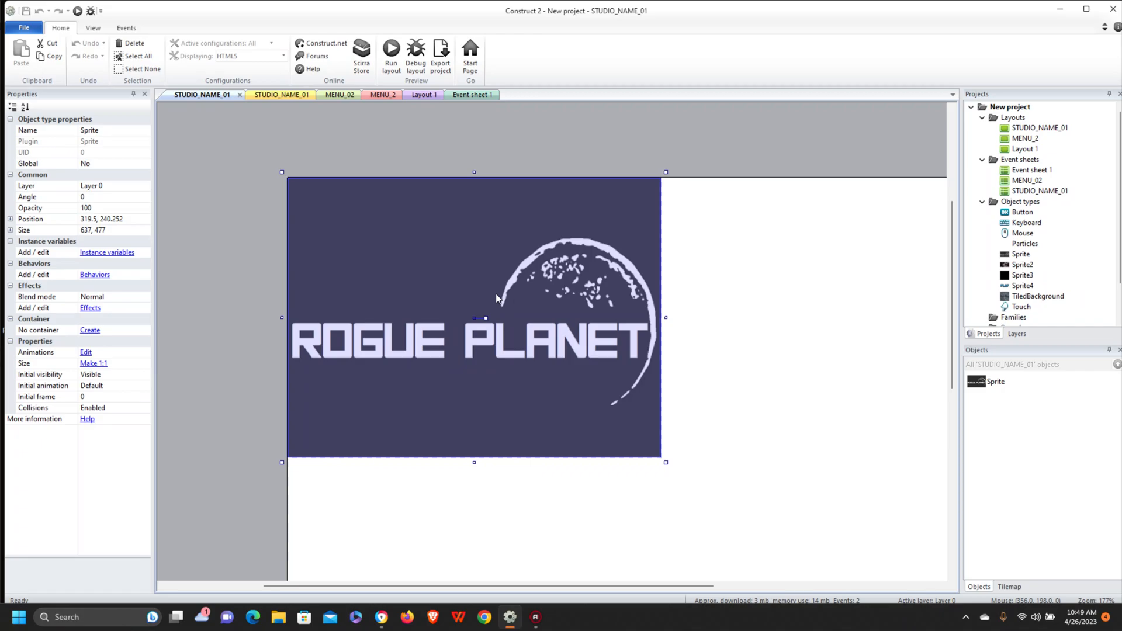
pyautogui.click(303, 96)
pyautogui.click(246, 116)
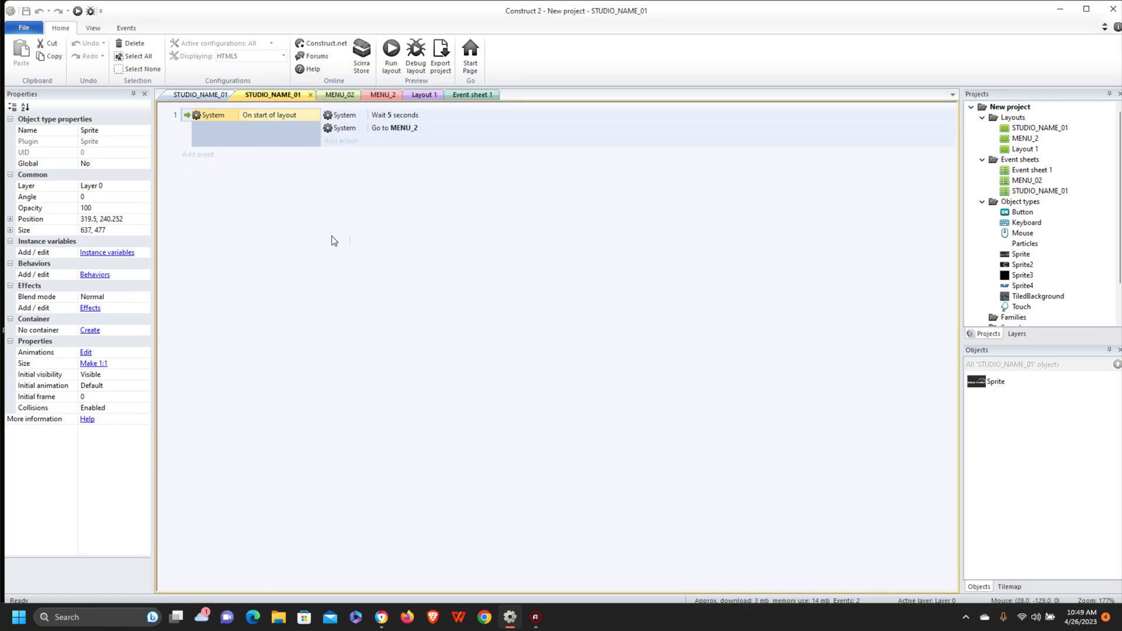
pyautogui.click(206, 155)
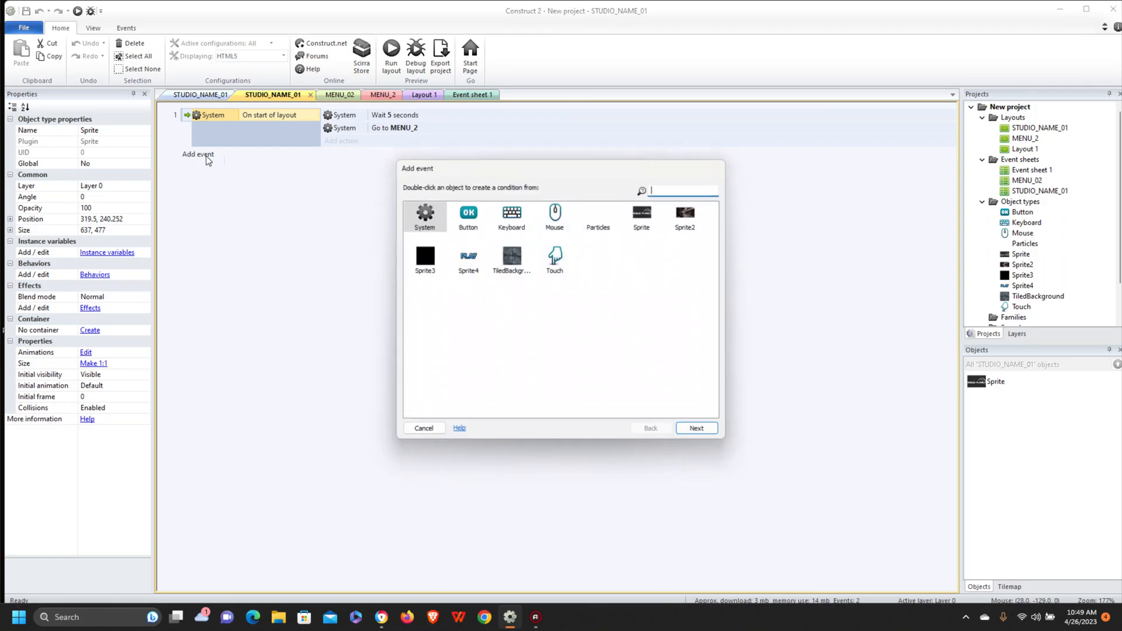
pyautogui.doubleClick(425, 221)
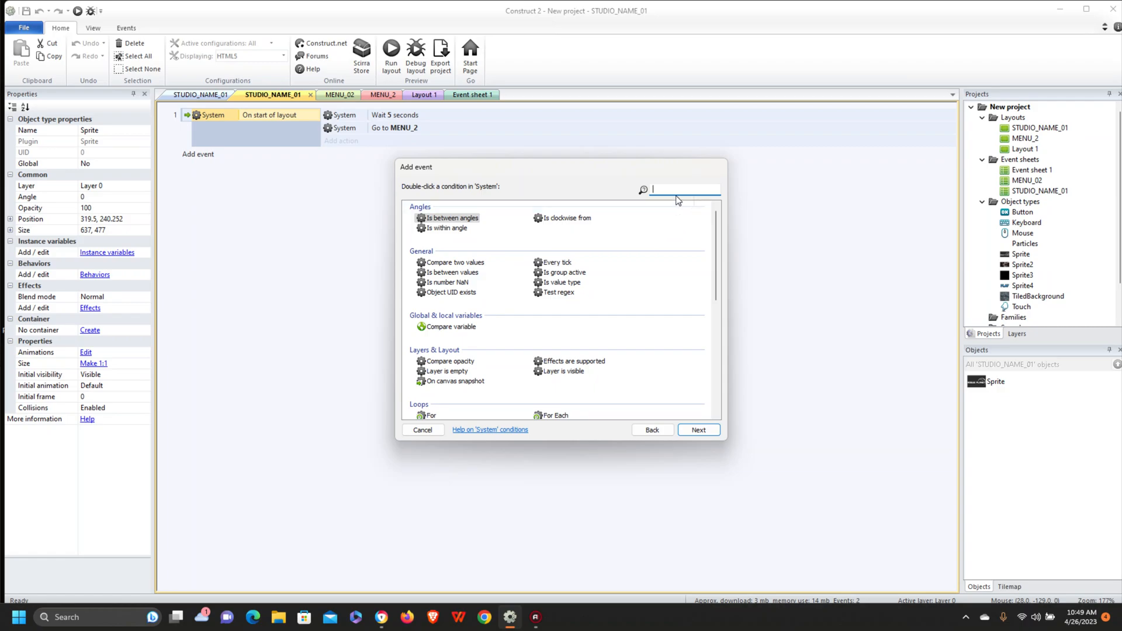
pyautogui.write('start')
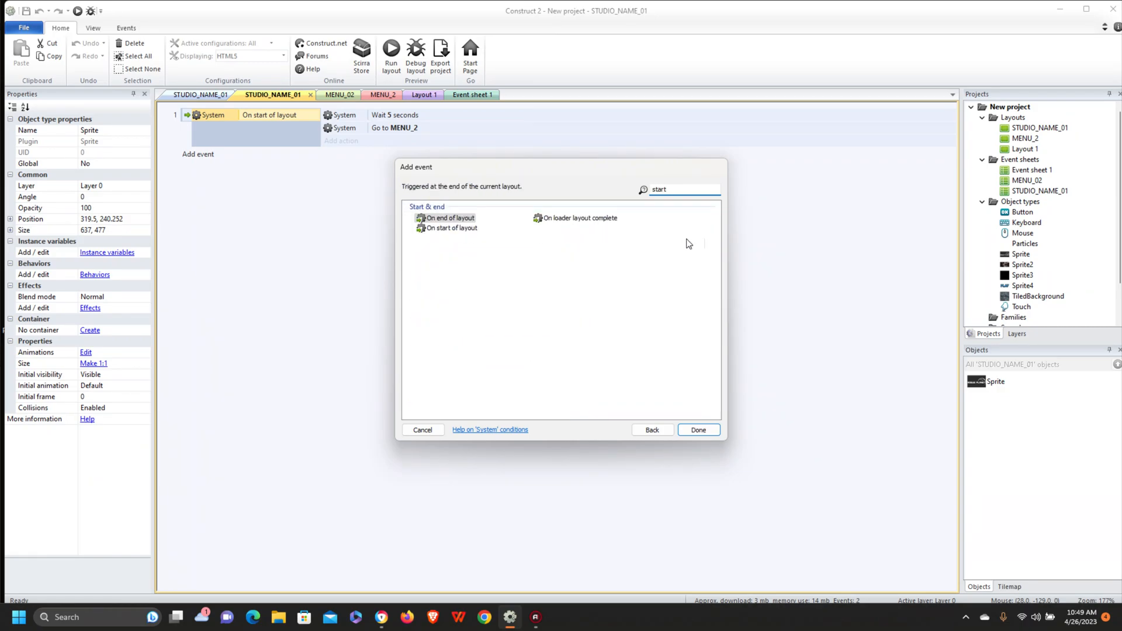
pyautogui.click(435, 218)
pyautogui.doubleClick(452, 228)
# - Add a System Wait action of 5 seconds to the second "On start of layout" event
pyautogui.click(350, 155)
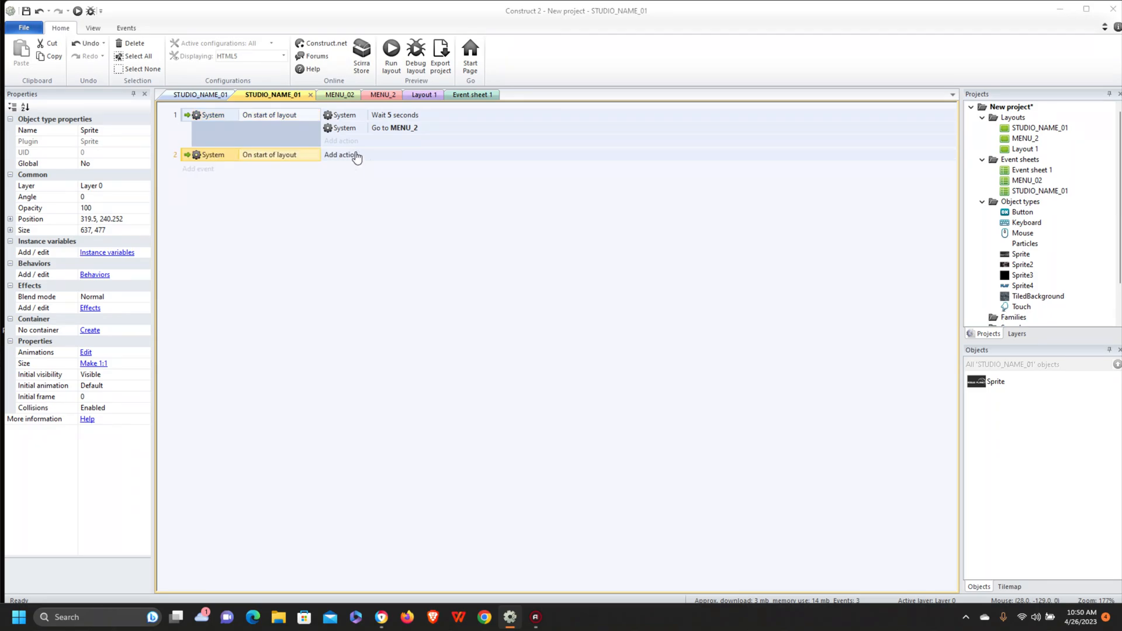
pyautogui.doubleClick(423, 219)
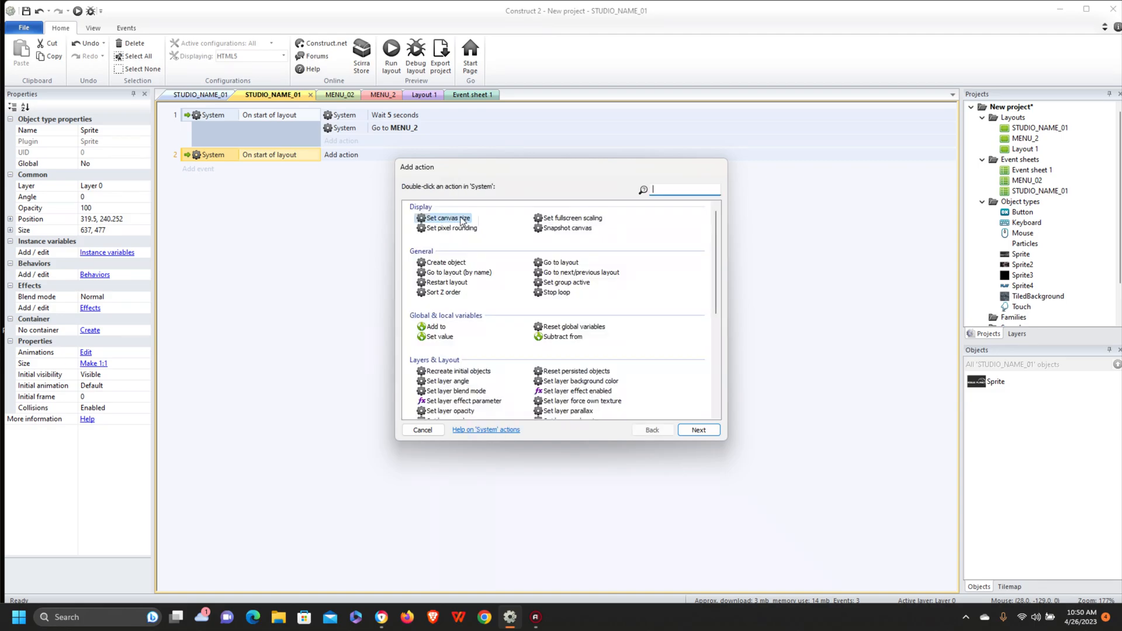
pyautogui.write('wait')
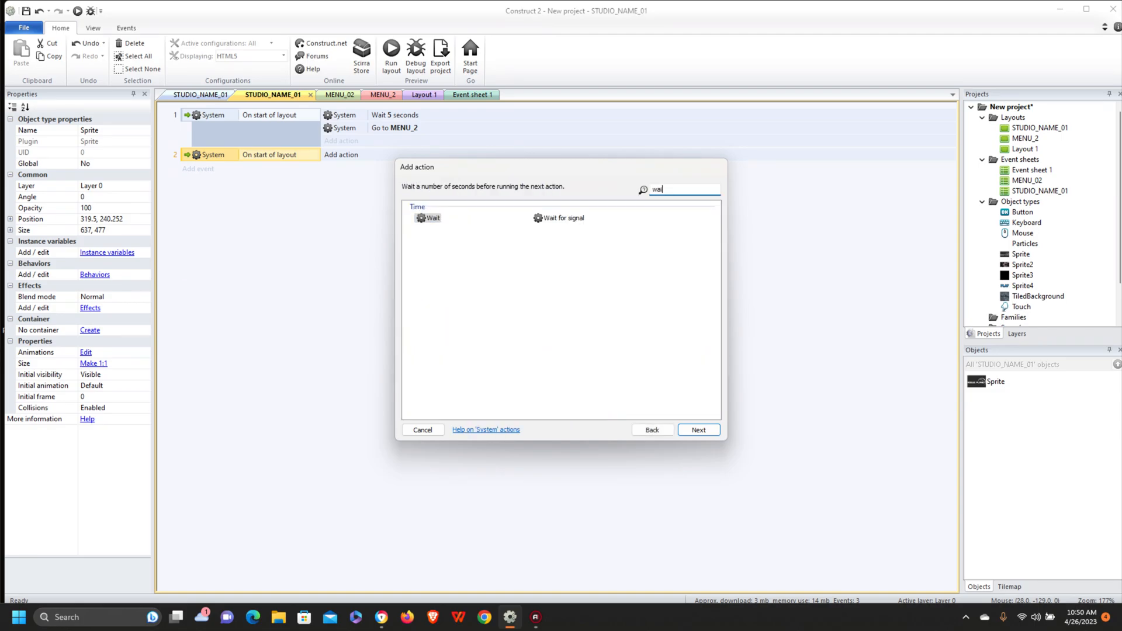
pyautogui.press('BackSpace')
pyautogui.press('BackSpace')
pyautogui.press('BackSpace')
pyautogui.press('BackSpace')
pyautogui.press('BackSpace')
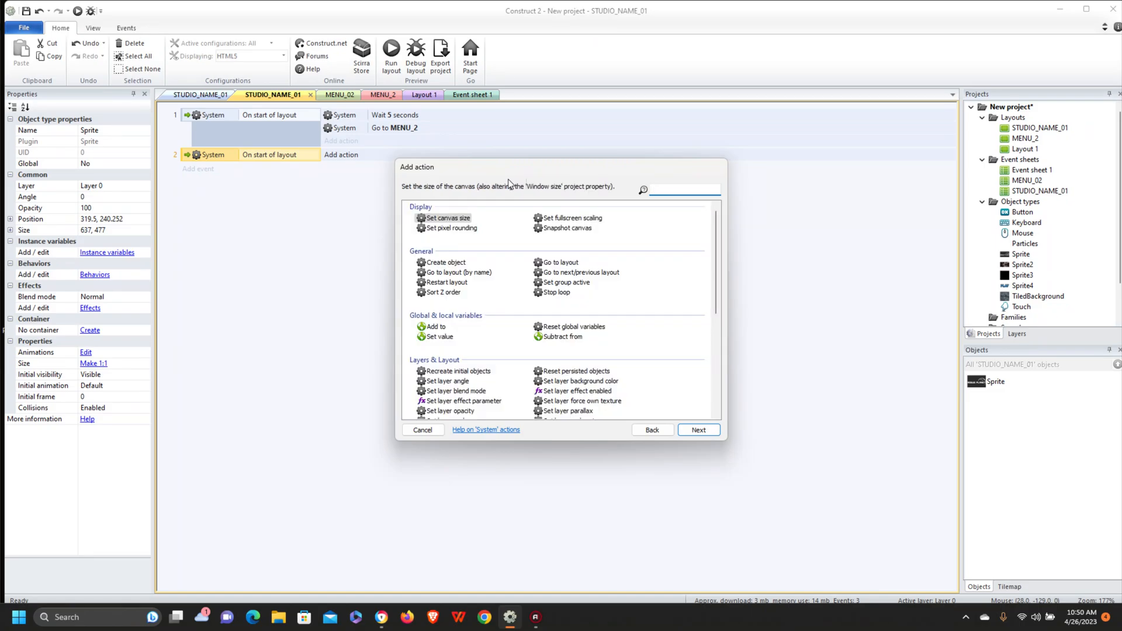
pyautogui.write('wa')
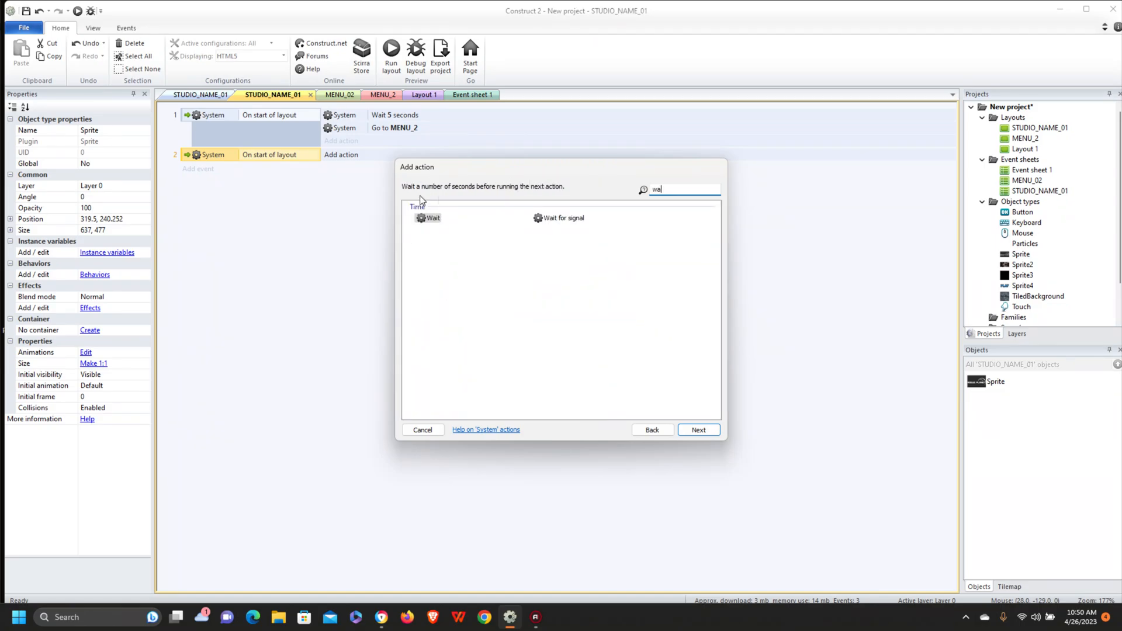
pyautogui.doubleClick(427, 219)
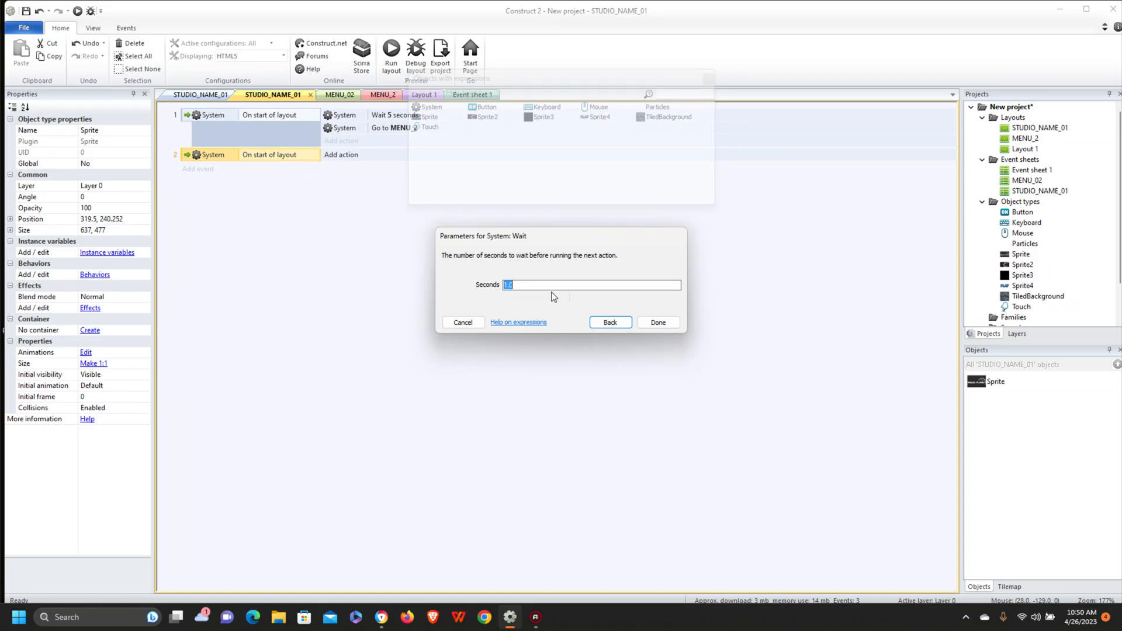
pyautogui.write('5')
pyautogui.click(610, 322)
pyautogui.doubleClick(435, 218)
pyautogui.click(658, 324)
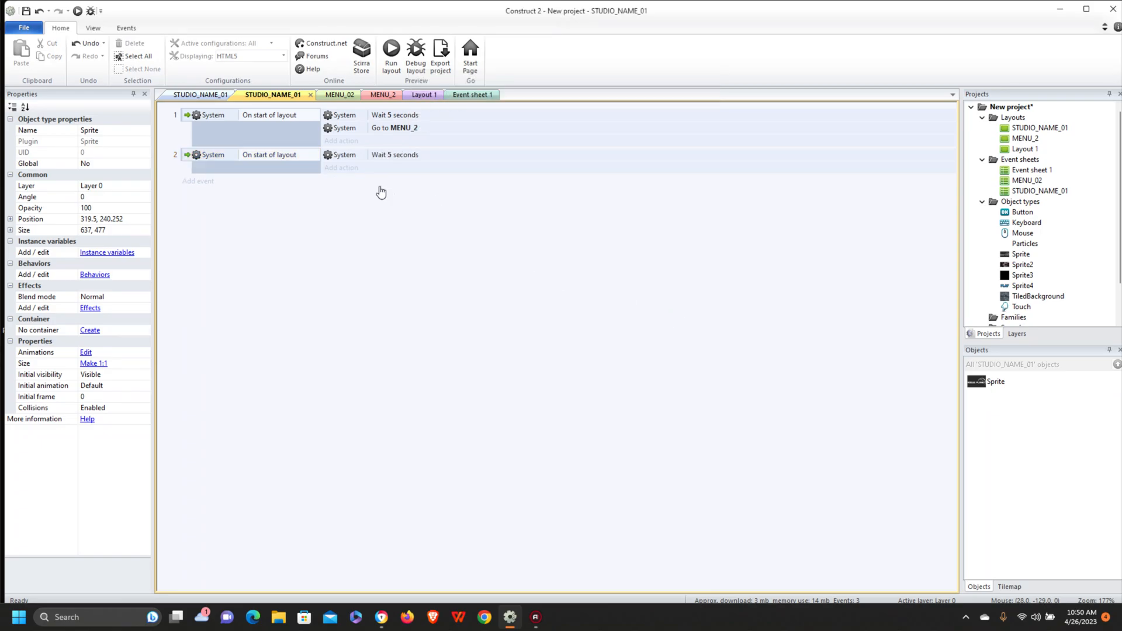
# - Add a System "Go to layout" action targeting MENU_2 after the Wait in the second event
pyautogui.click(366, 175)
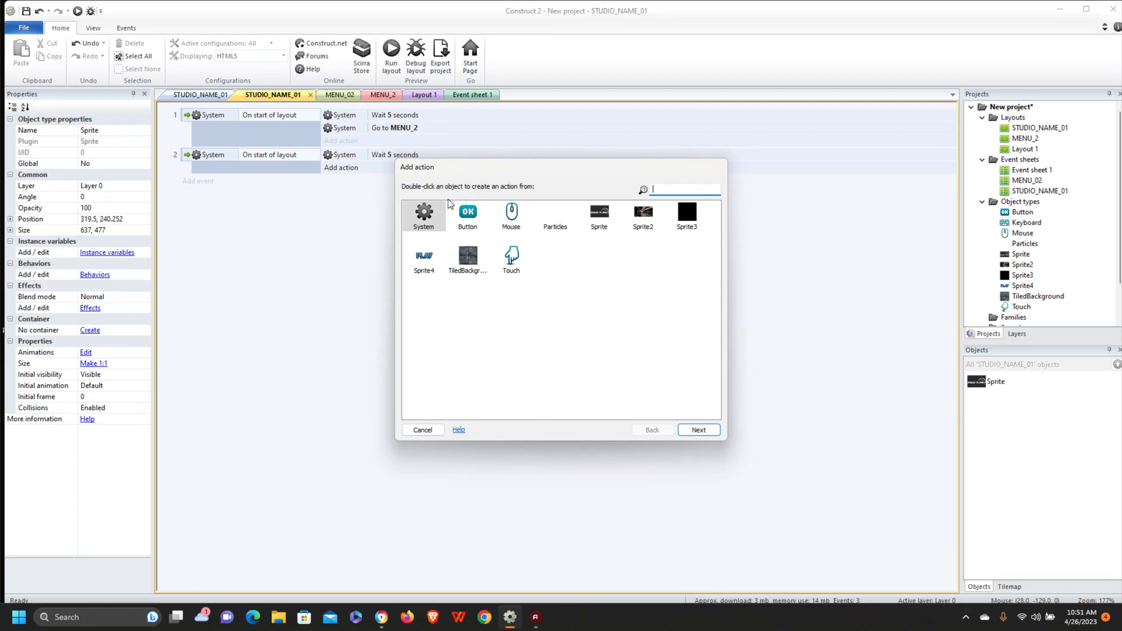
pyautogui.doubleClick(424, 213)
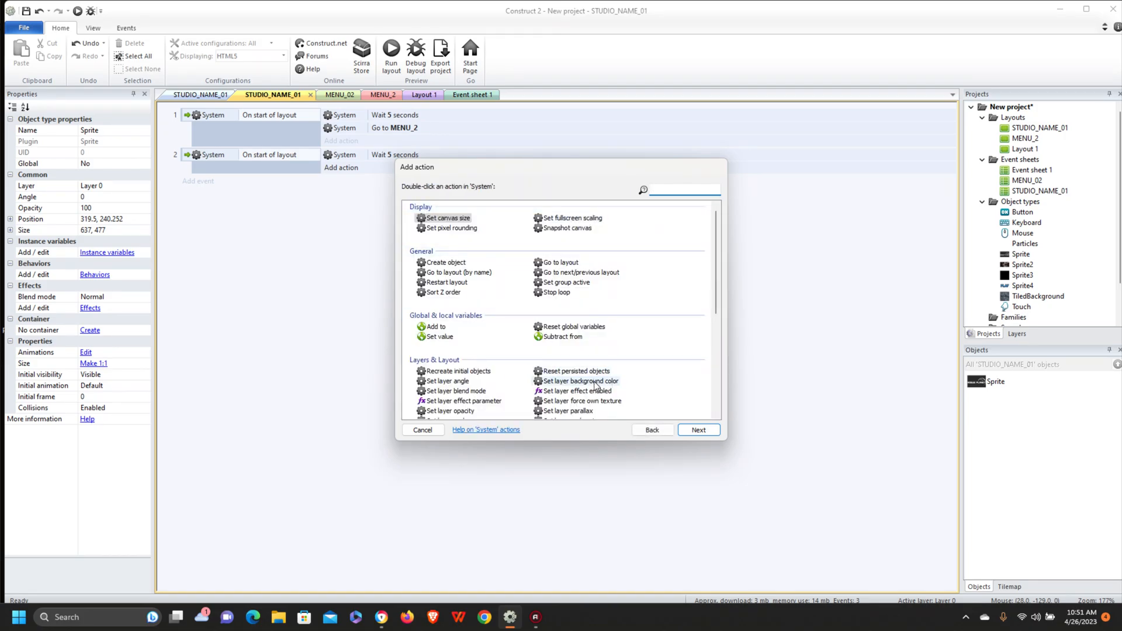
pyautogui.doubleClick(552, 263)
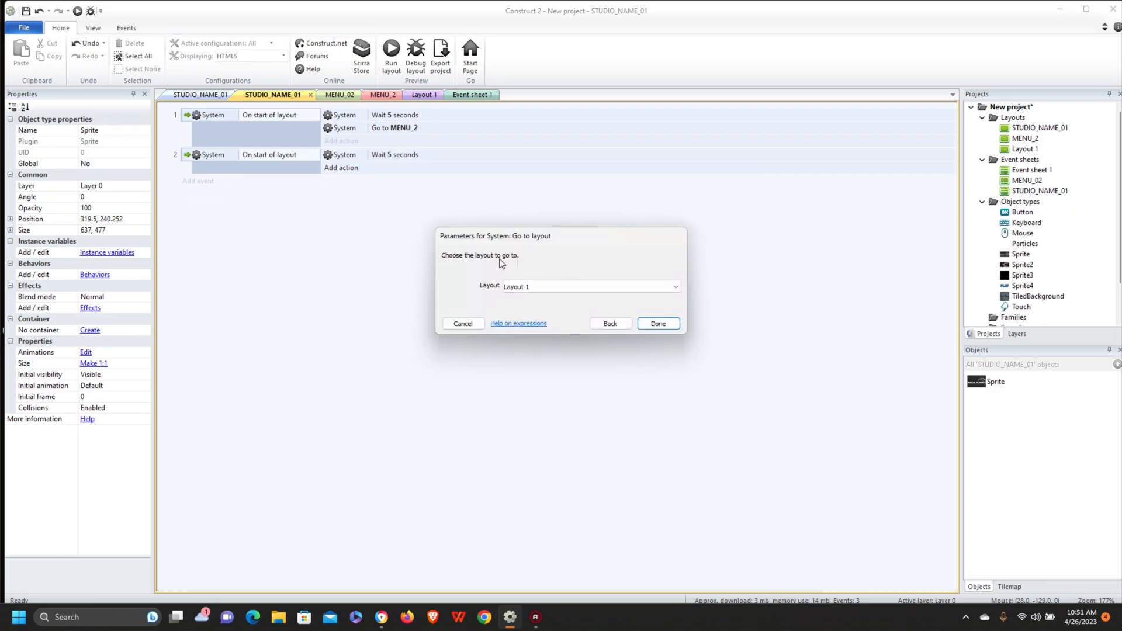
pyautogui.click(554, 288)
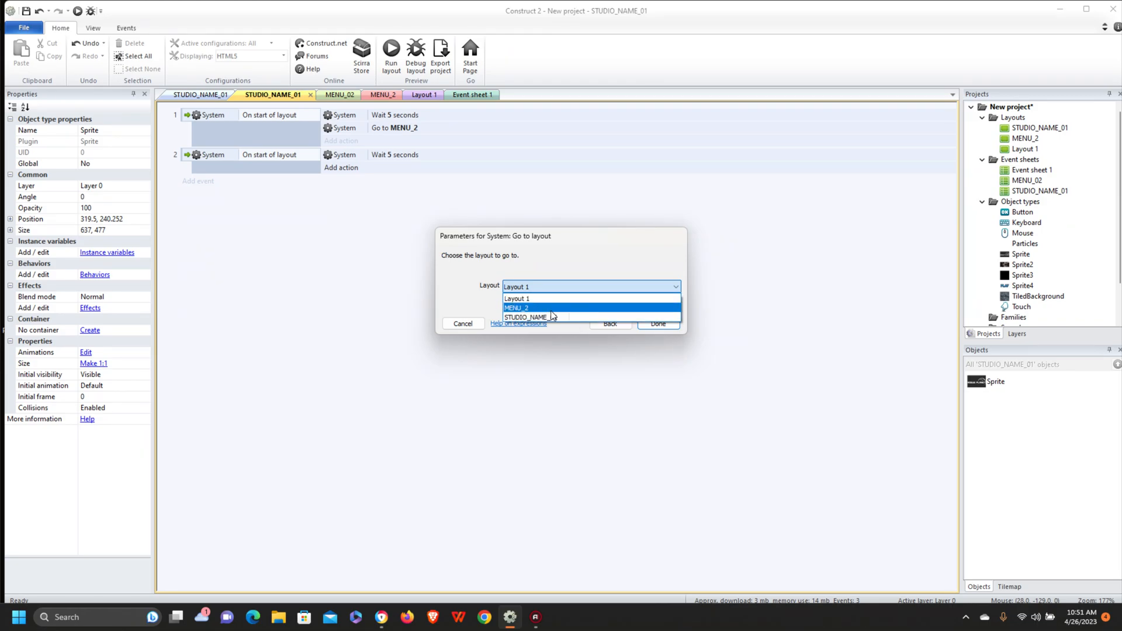
pyautogui.click(552, 309)
pyautogui.click(652, 325)
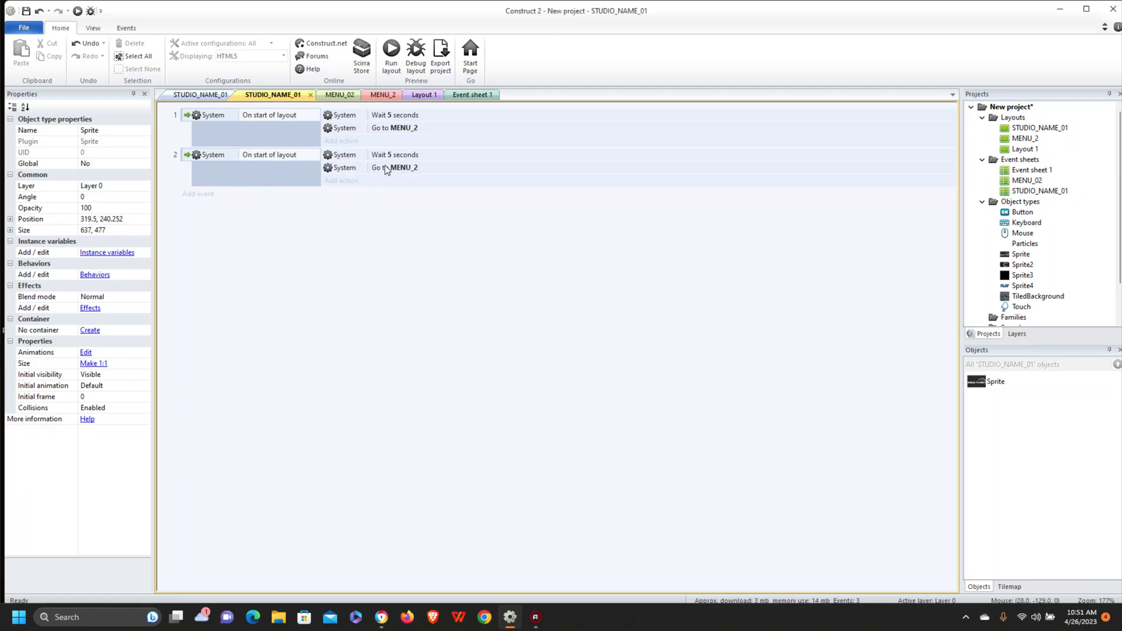
# - Delete the duplicate second "On start of layout" event together with its actions
pyautogui.rightClick(281, 176)
pyautogui.click(366, 349)
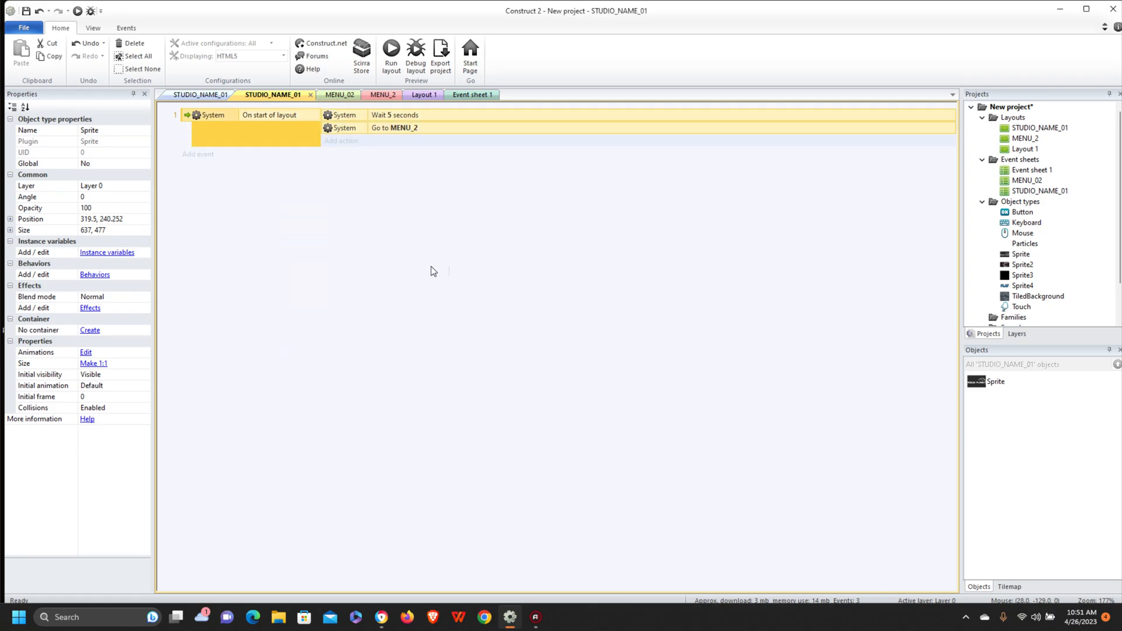
# - Inspect the PLAY sprite on the MENU_2 layout, and bring up Layout 1
pyautogui.click(373, 95)
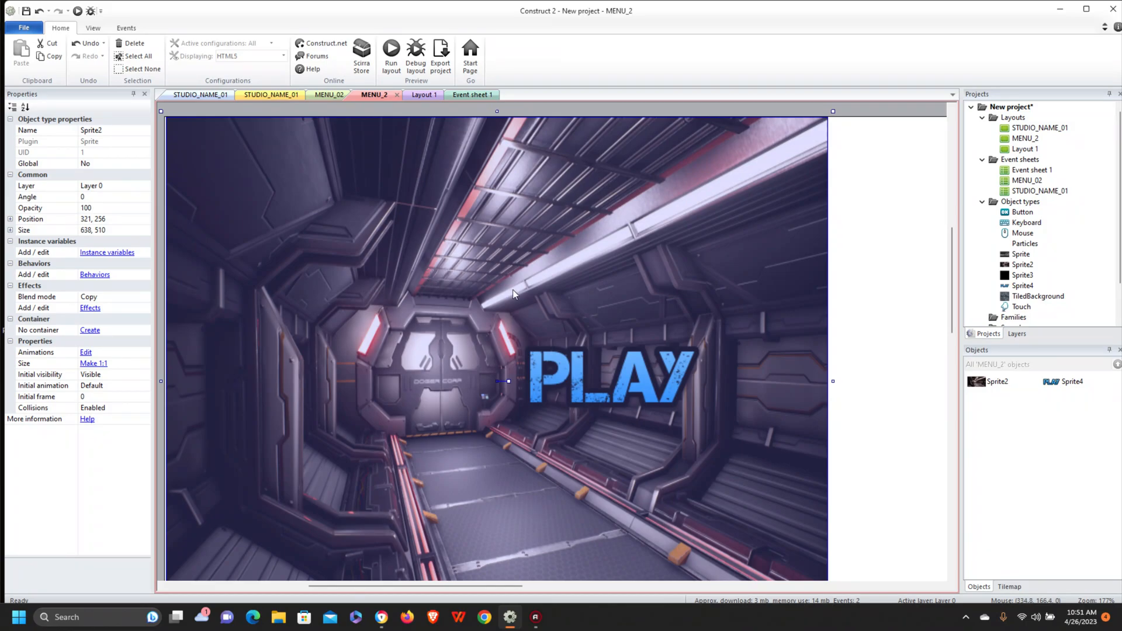
pyautogui.click(630, 364)
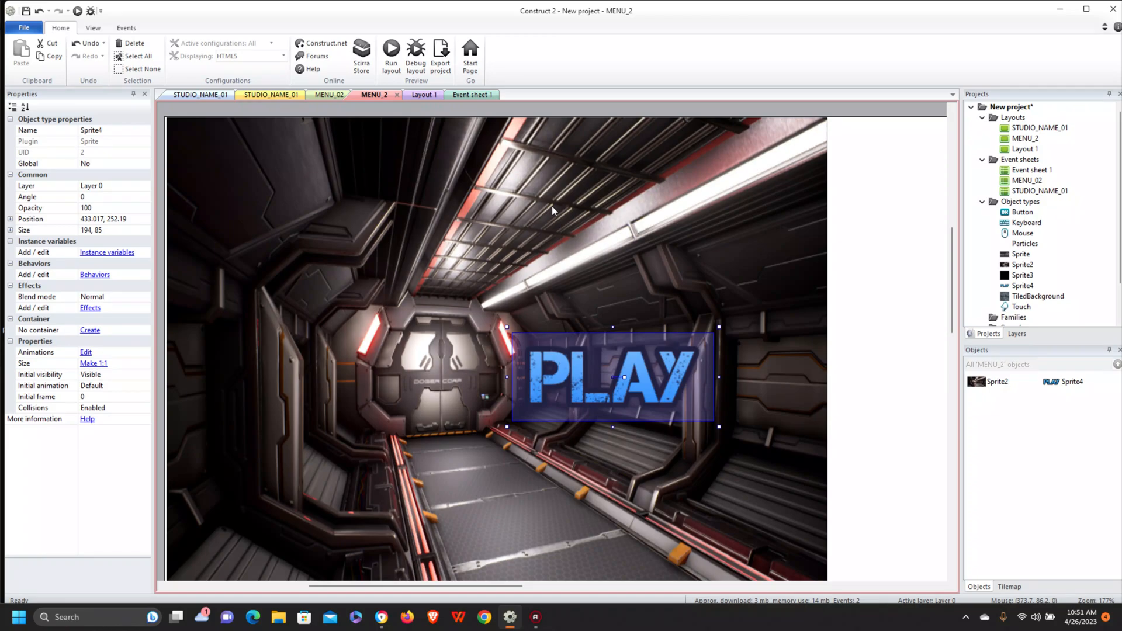
pyautogui.click(420, 96)
pyautogui.click(494, 329)
pyautogui.rightClick(539, 250)
pyautogui.click(588, 257)
pyautogui.scroll(-1, 441, 349)
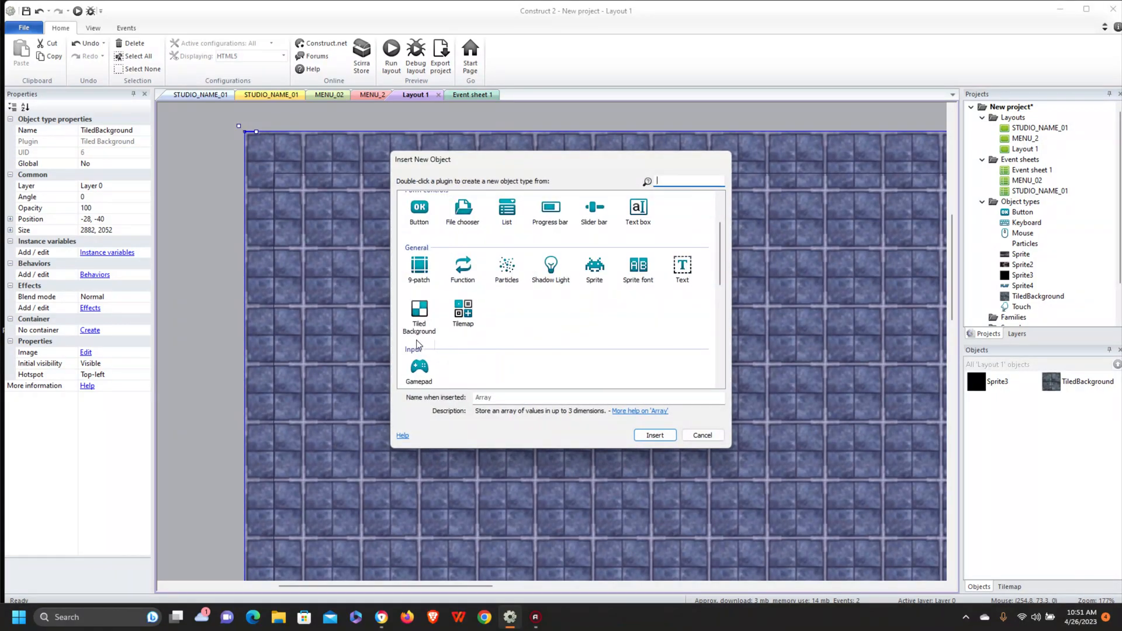
pyautogui.click(419, 316)
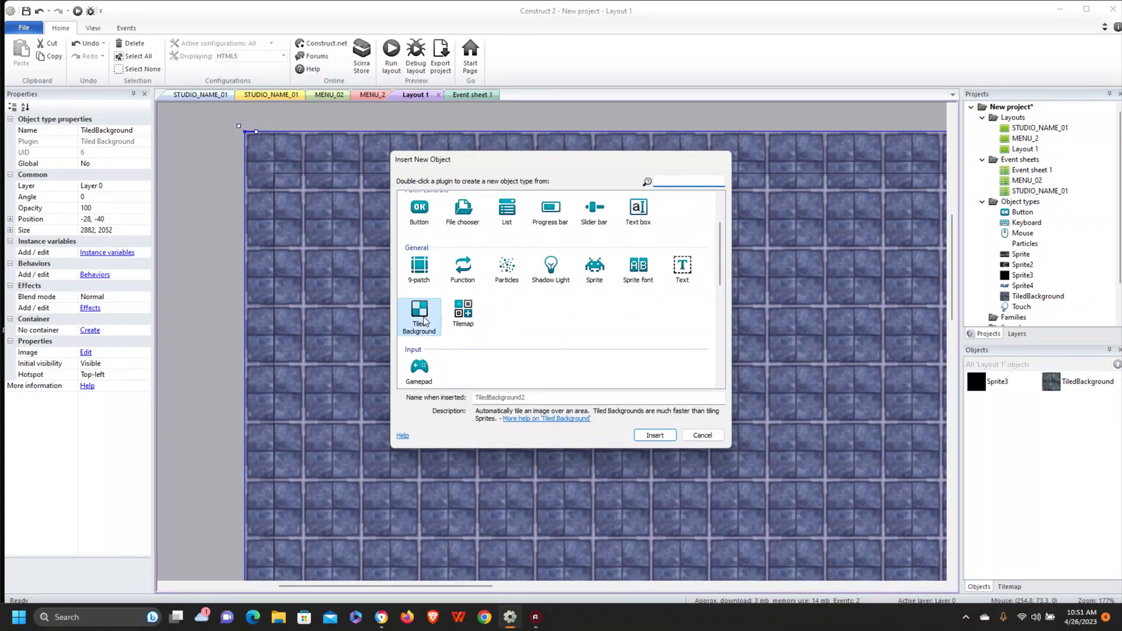
pyautogui.click(703, 436)
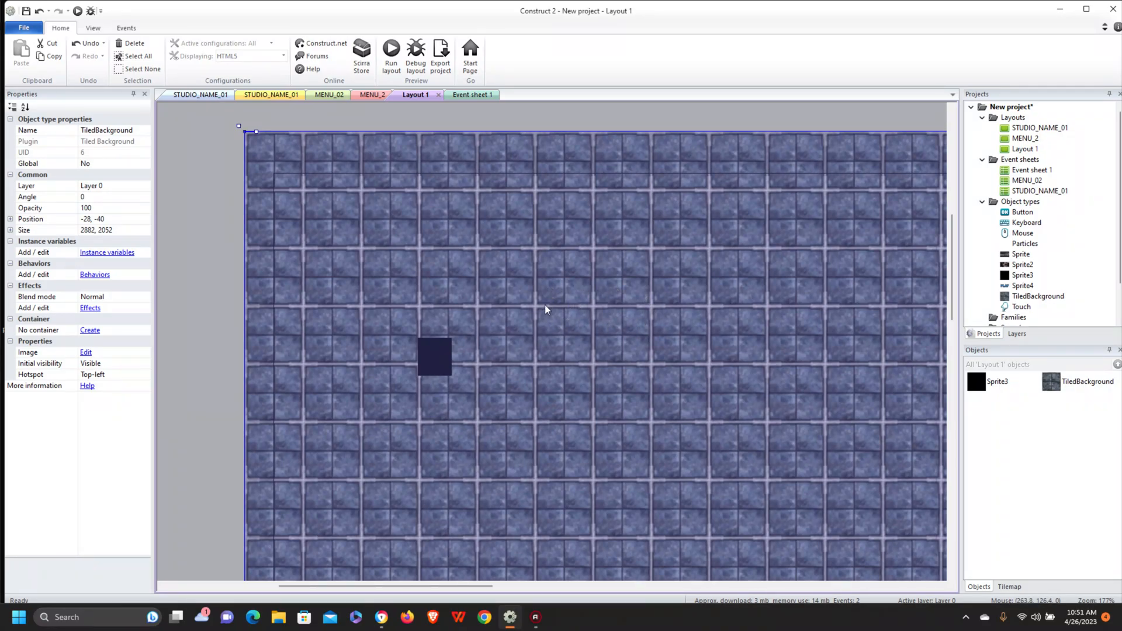
# - Run the project preview from the STUDIO_NAME_01 layout and start the game with PLAY on the menu screen
pyautogui.click(440, 353)
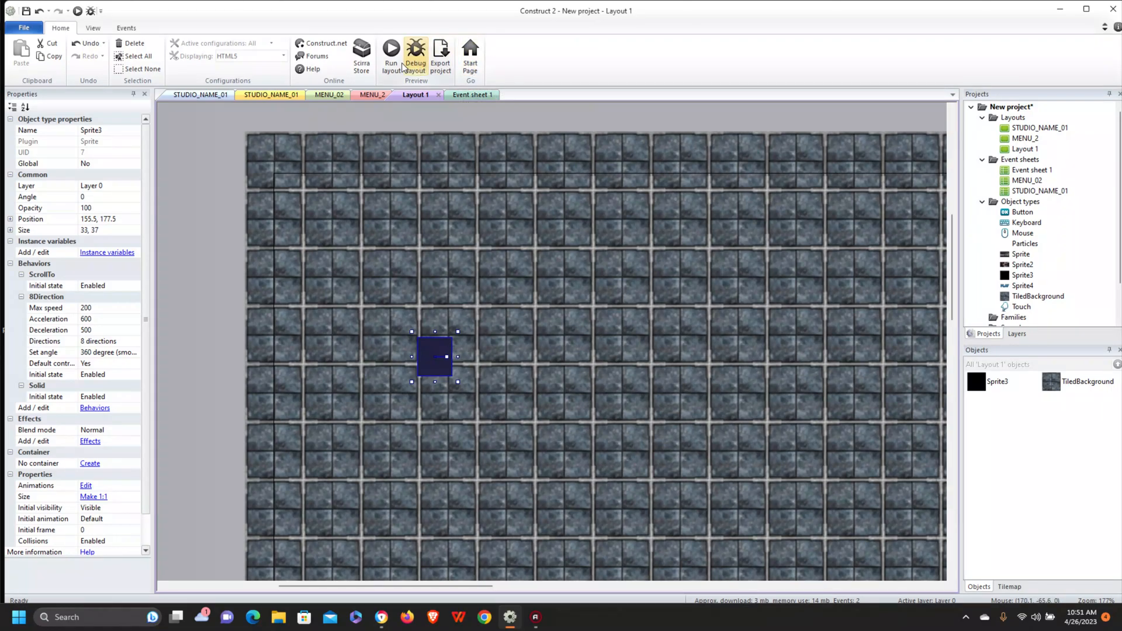
pyautogui.click(272, 95)
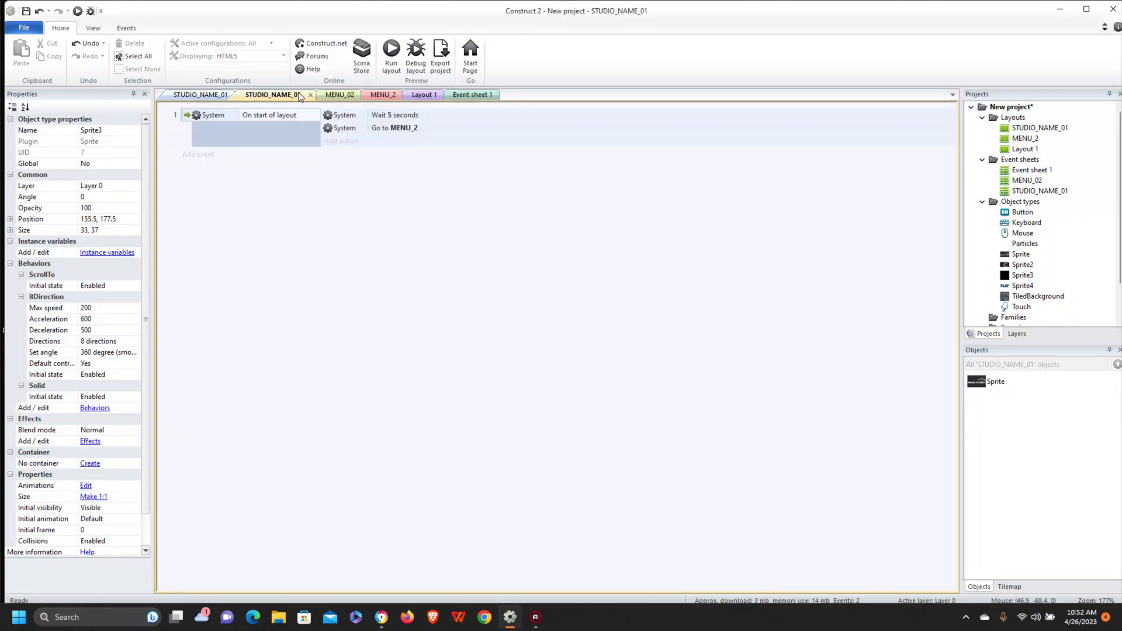
pyautogui.click(198, 96)
pyautogui.click(399, 65)
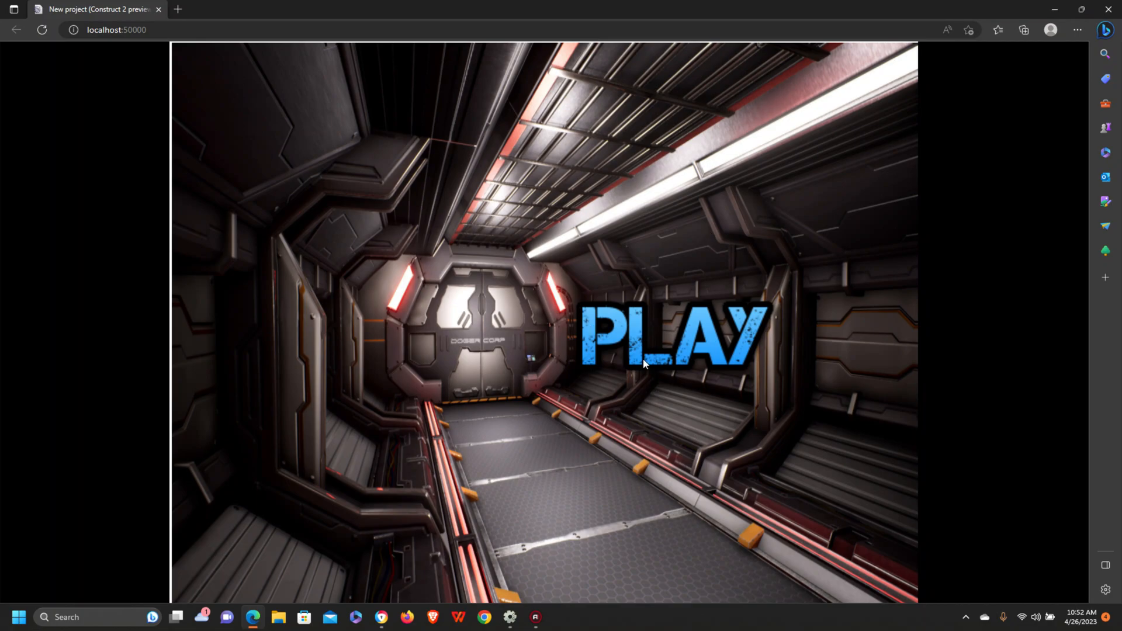
pyautogui.click(633, 325)
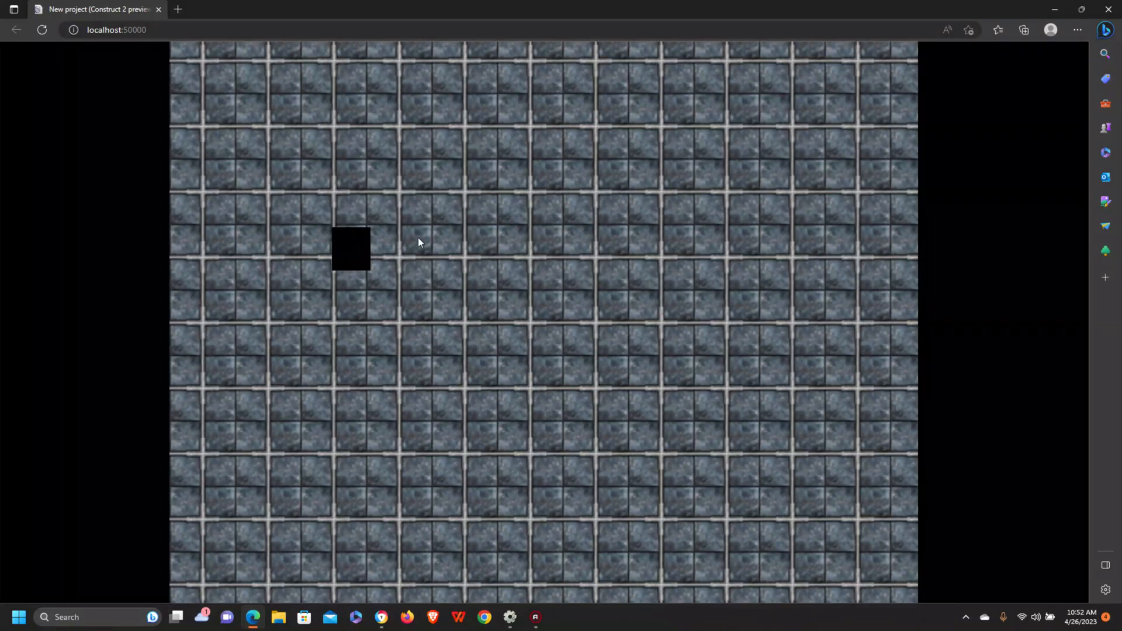
# - Test the black square's movement up, down, left and right across the tiled floor in the preview
pyautogui.press('Right')
pyautogui.press('Up')
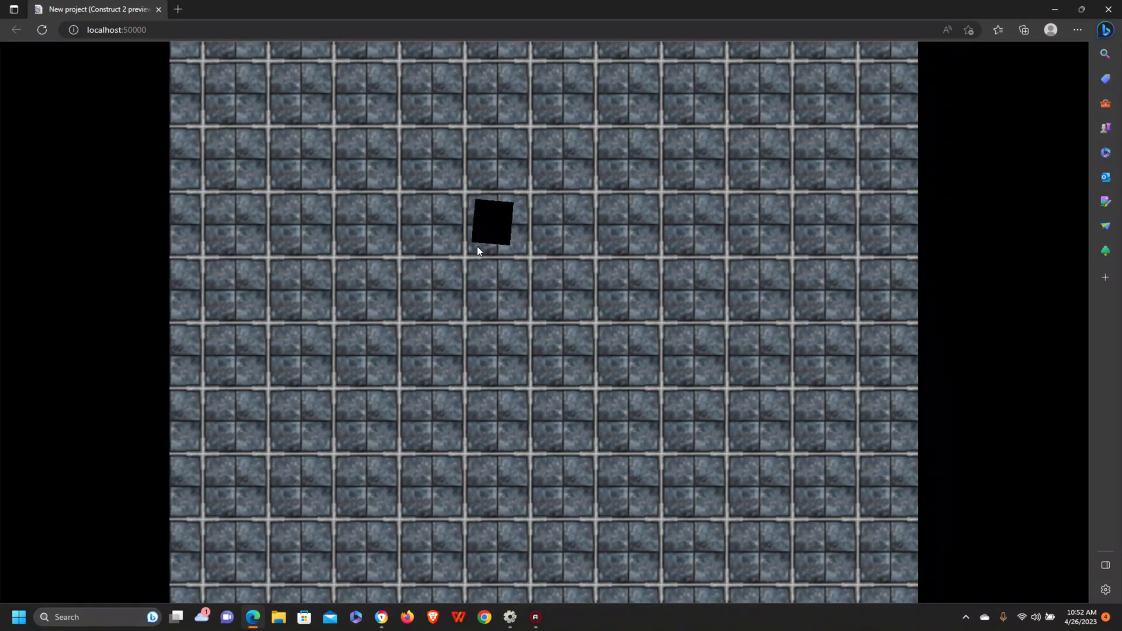
pyautogui.press('Down')
pyautogui.press('Left')
pyautogui.press('Up')
pyautogui.press('Right')
pyautogui.press('Up')
pyautogui.press('Up')
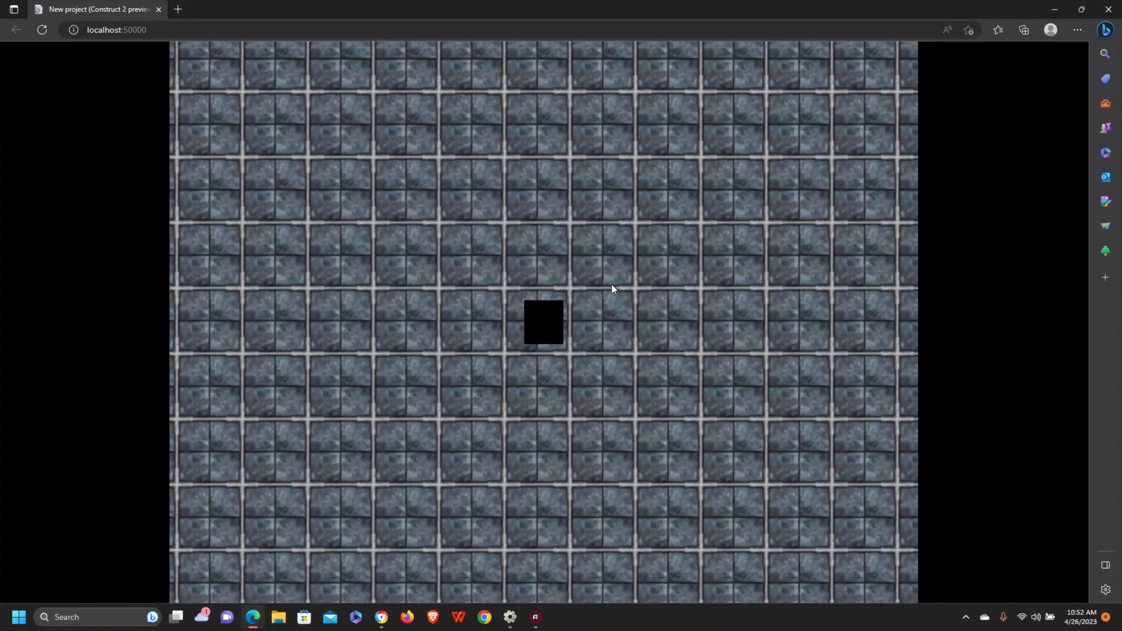
pyautogui.press('Up')
pyautogui.press('Left')
pyautogui.press('Left')
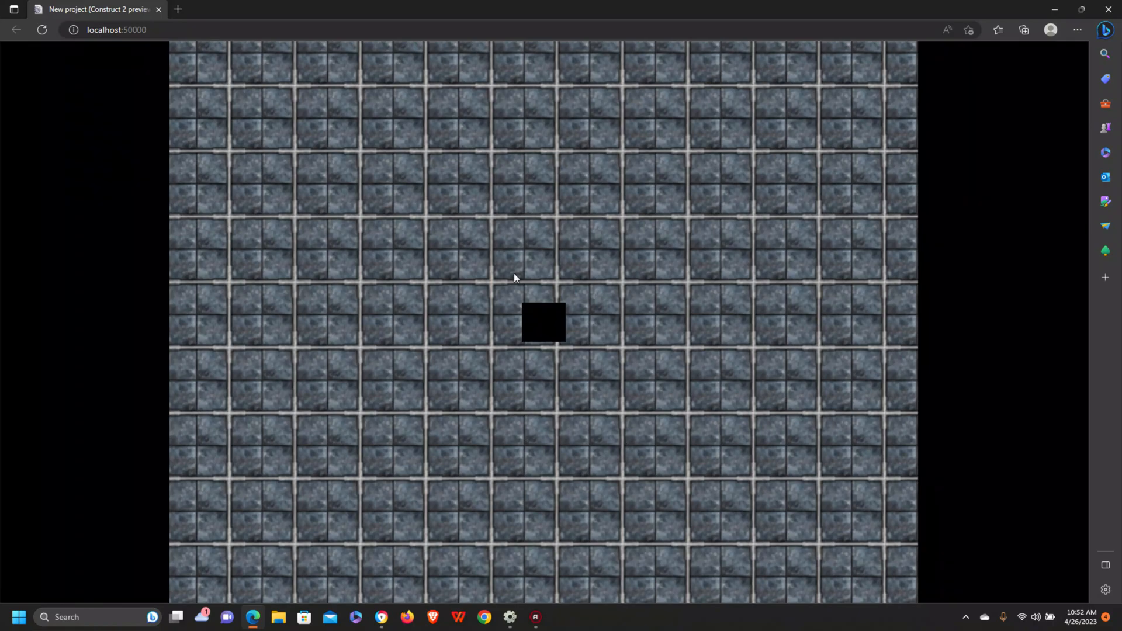
pyautogui.press('Left')
pyautogui.press('Up')
pyautogui.press('Up')
pyautogui.press('Up')
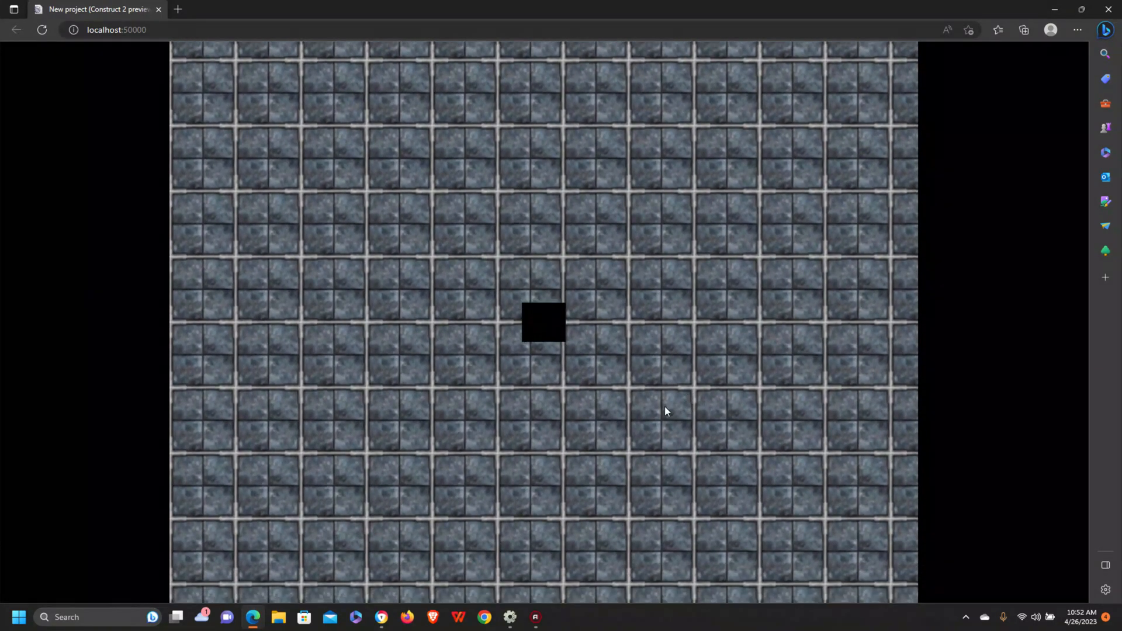
pyautogui.press('Down')
pyautogui.press('Right')
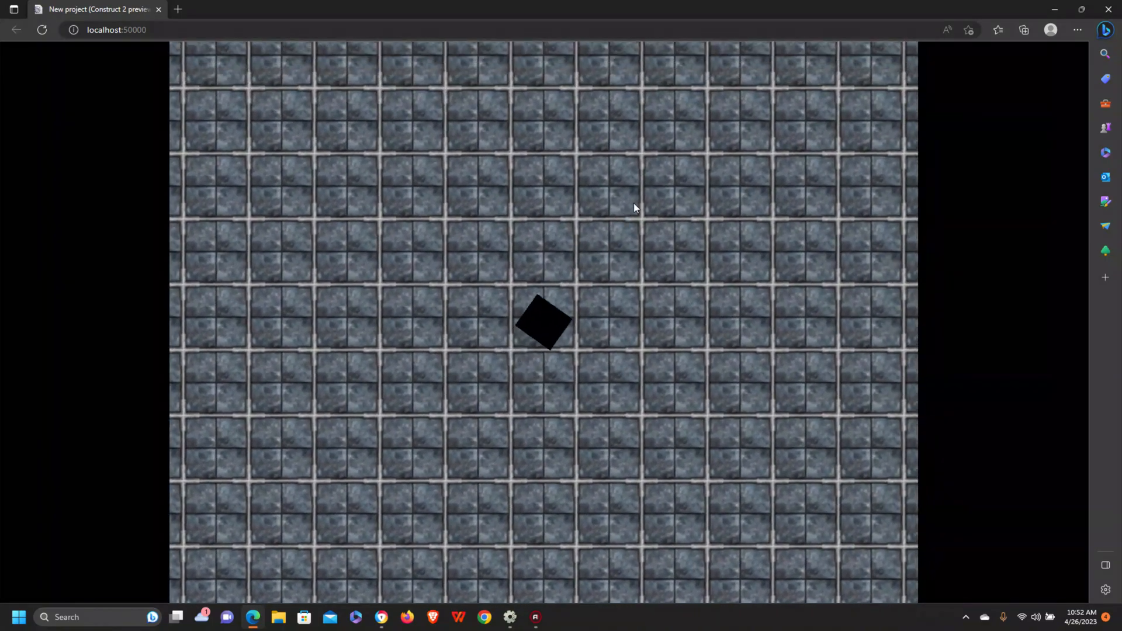
pyautogui.press('Left')
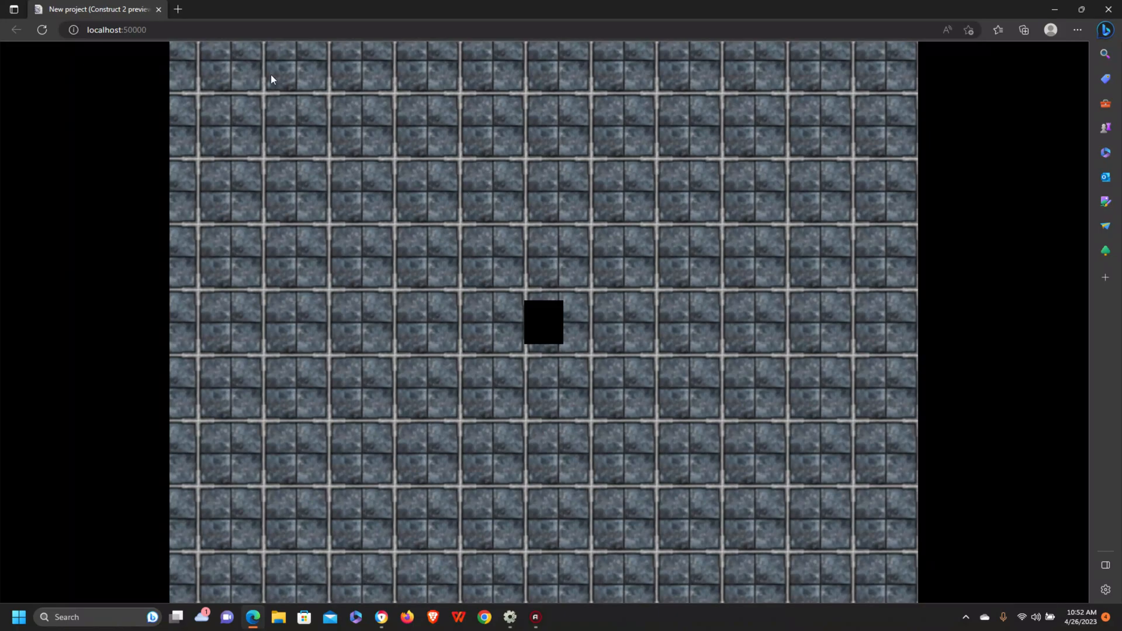
# - Close the browser preview and return to Layout 1 in the editor
pyautogui.click(159, 10)
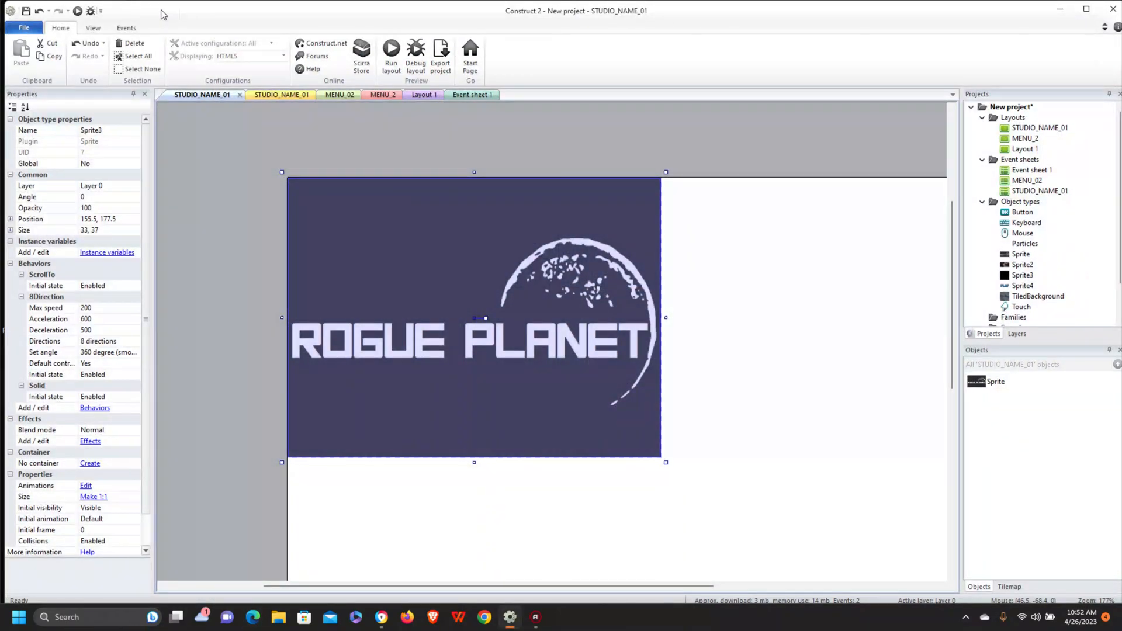
pyautogui.click(430, 96)
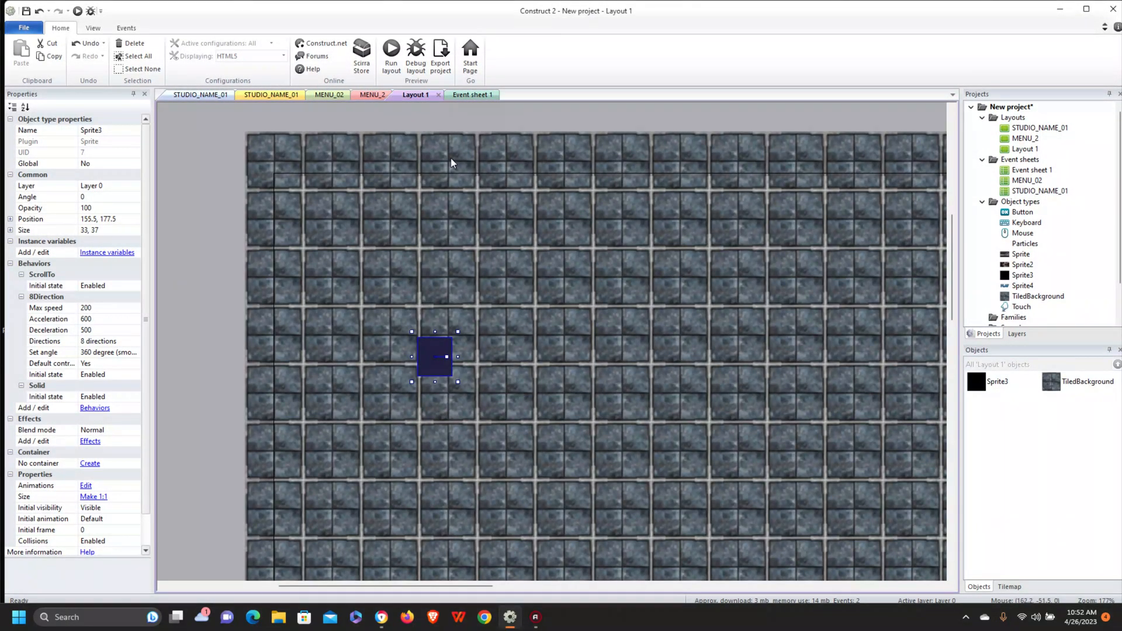
# - Inspect the tiled background and the black square on Layout 1, and check the contents of Event sheet 1
pyautogui.click(542, 237)
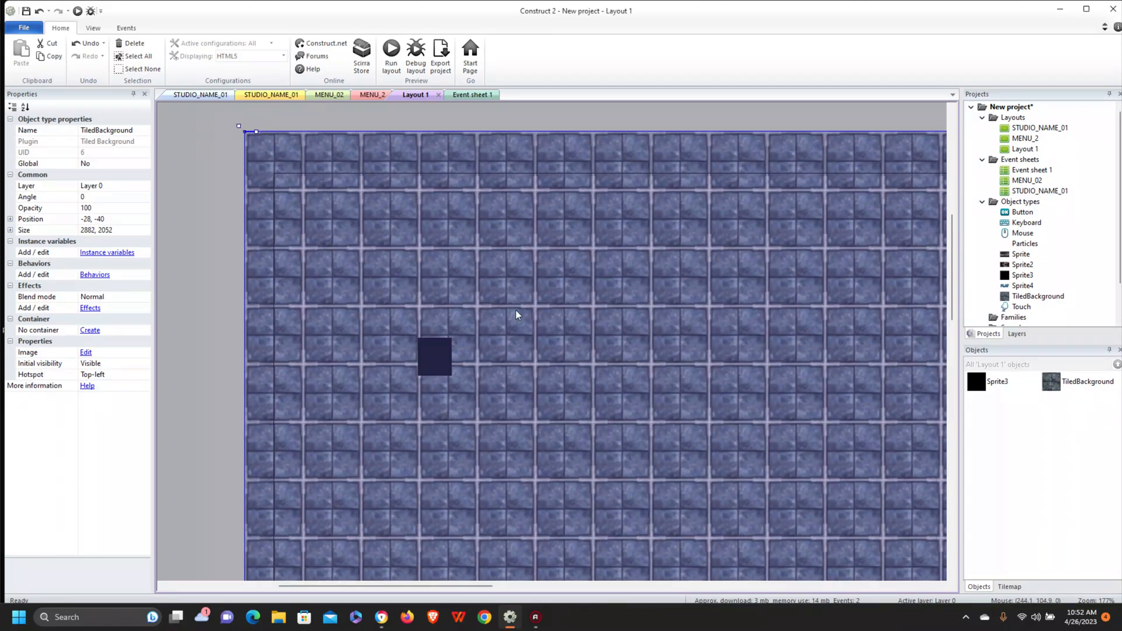
pyautogui.click(441, 363)
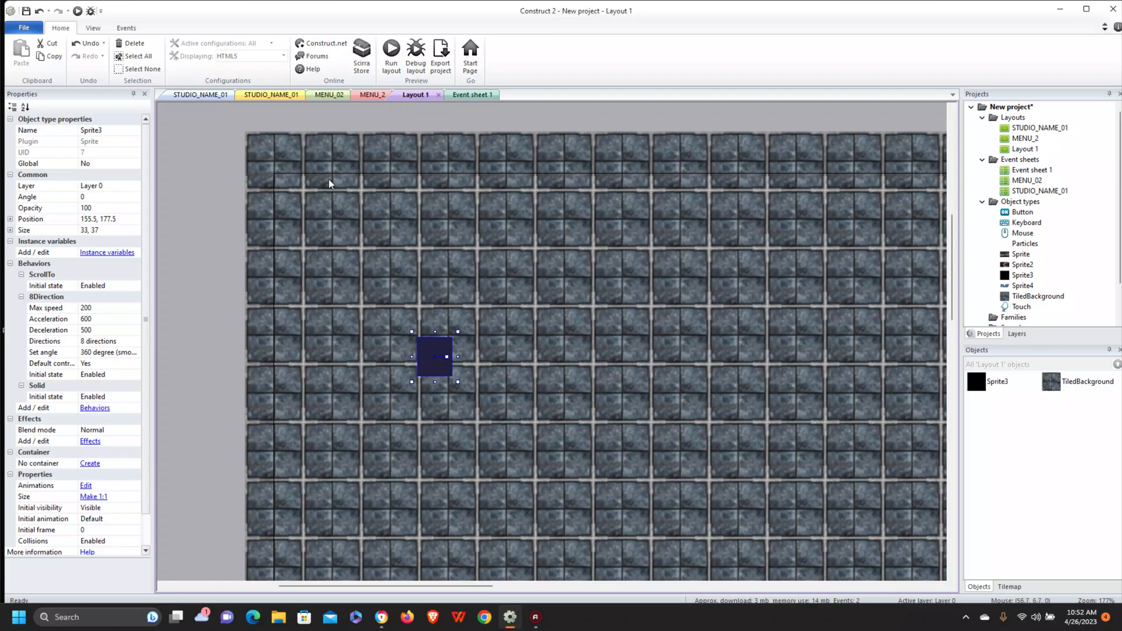
pyautogui.click(375, 97)
pyautogui.click(476, 99)
pyautogui.click(419, 99)
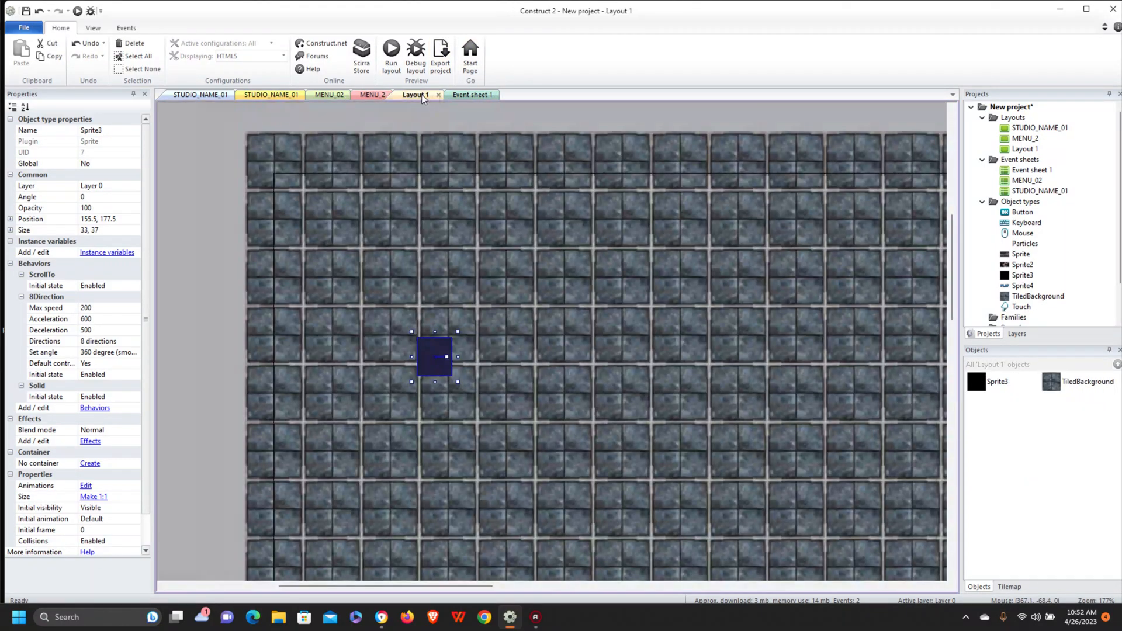
pyautogui.click(470, 98)
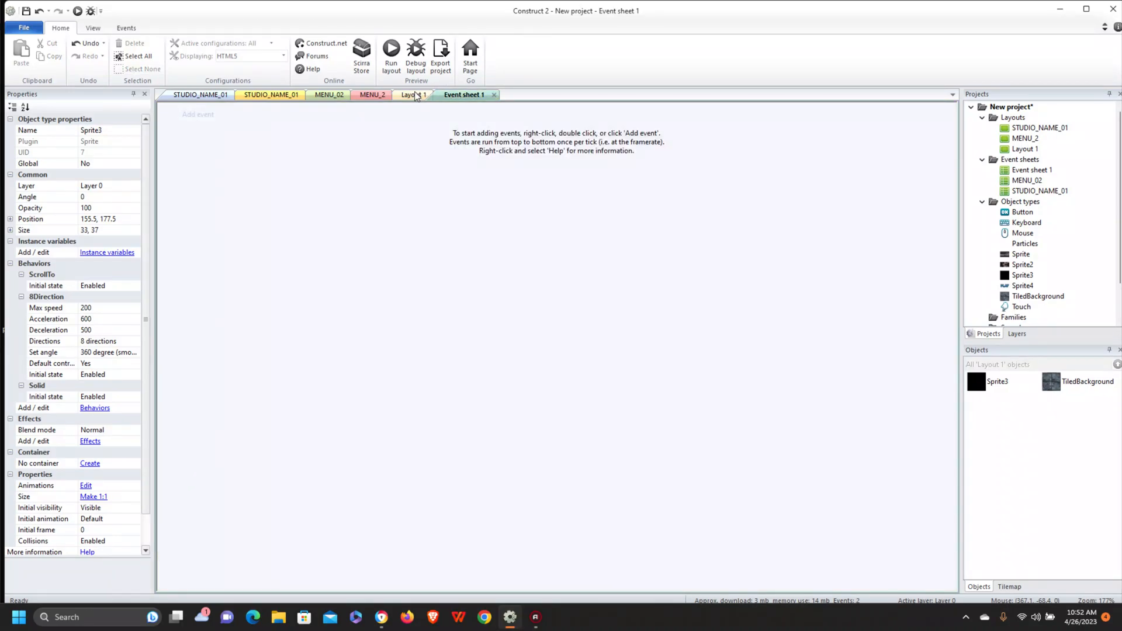
pyautogui.click(420, 97)
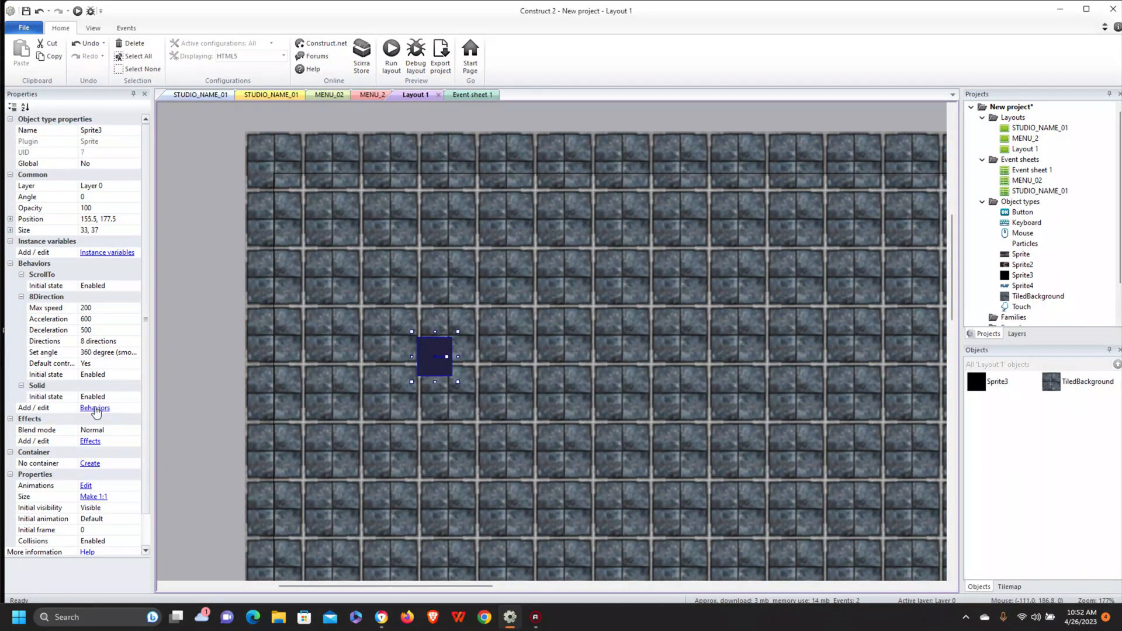
# - Review the ScrollTo, 8Direction and Solid behaviors attached to the black square sprite
pyautogui.click(94, 408)
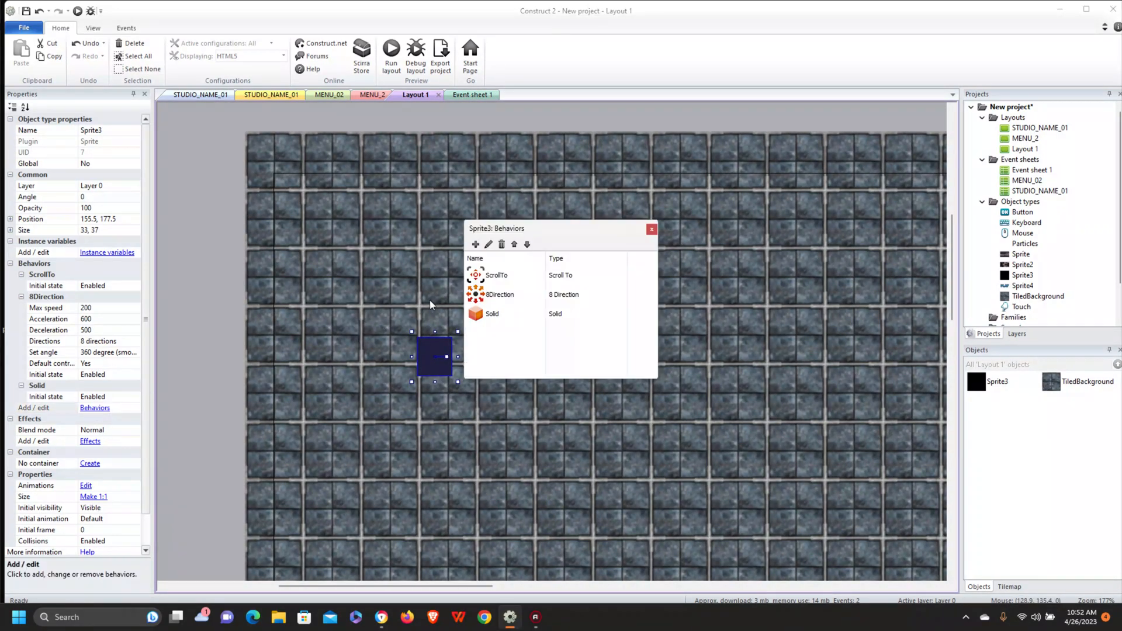
pyautogui.click(651, 230)
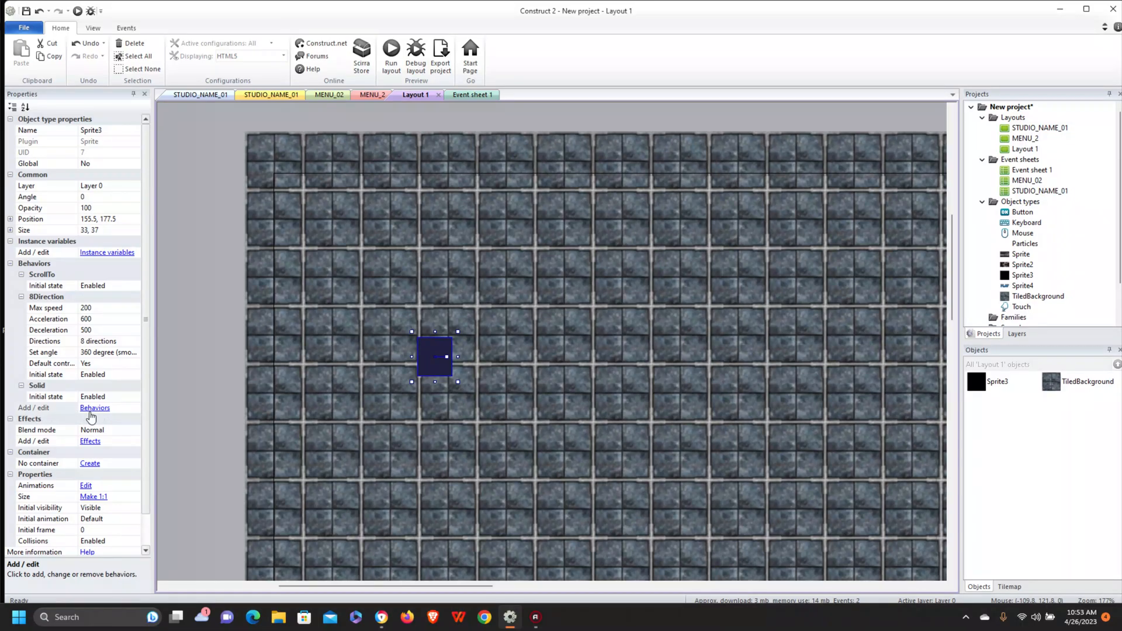
pyautogui.click(94, 408)
pyautogui.click(502, 276)
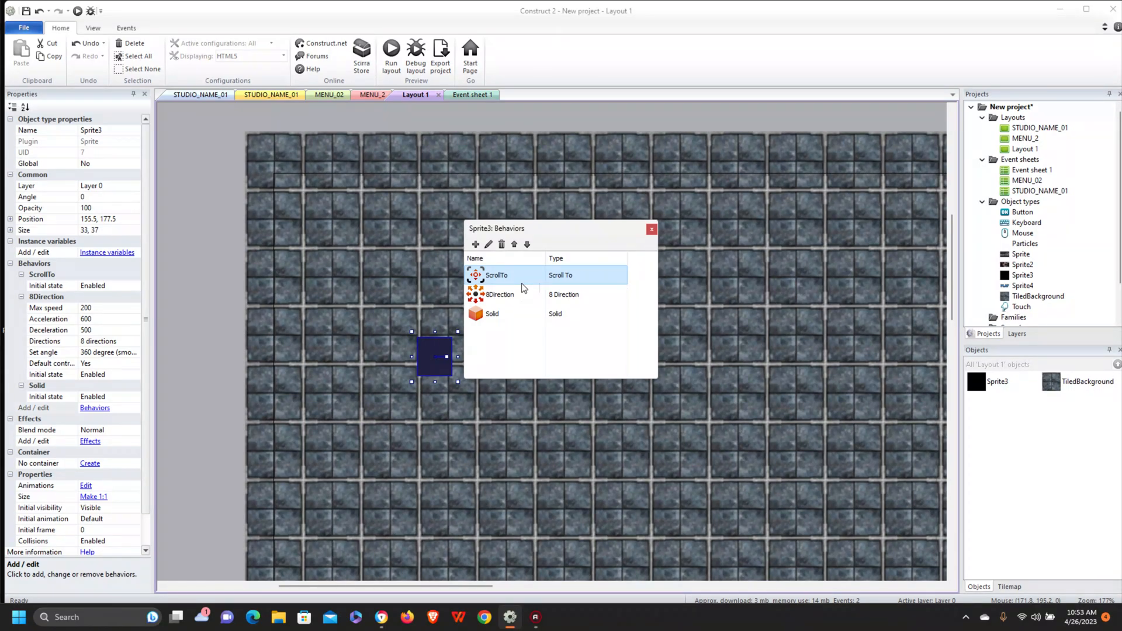
pyautogui.click(523, 294)
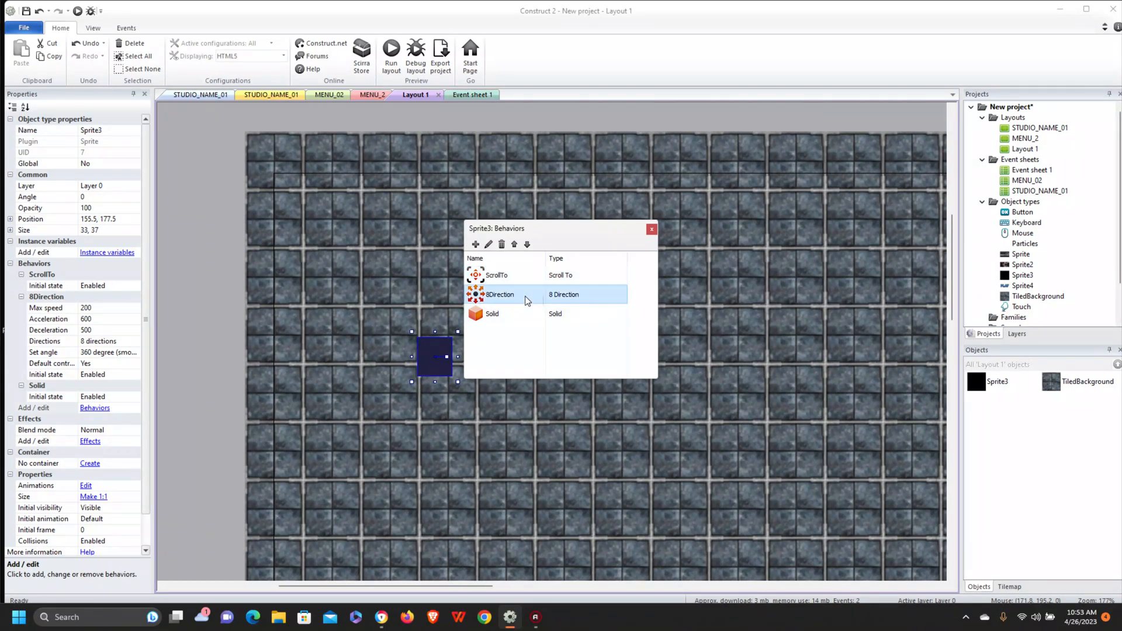
pyautogui.click(532, 316)
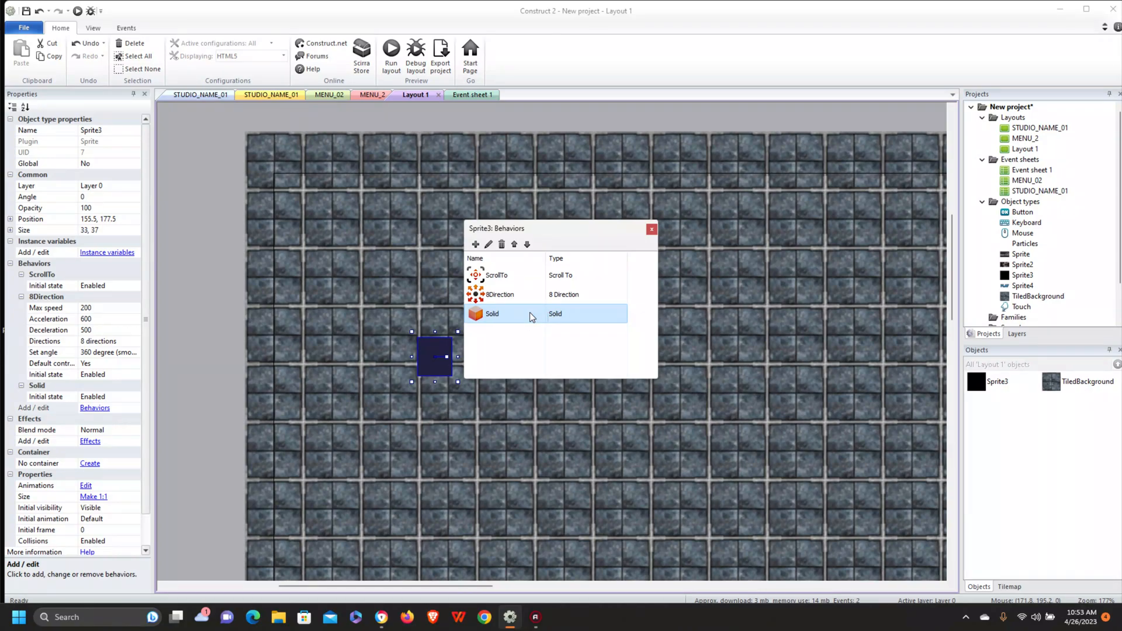
# - Examine the movement behaviors available for the black square, including Custom Movement, Physics, Turret, Pathfinding and Bullet
pyautogui.click(475, 245)
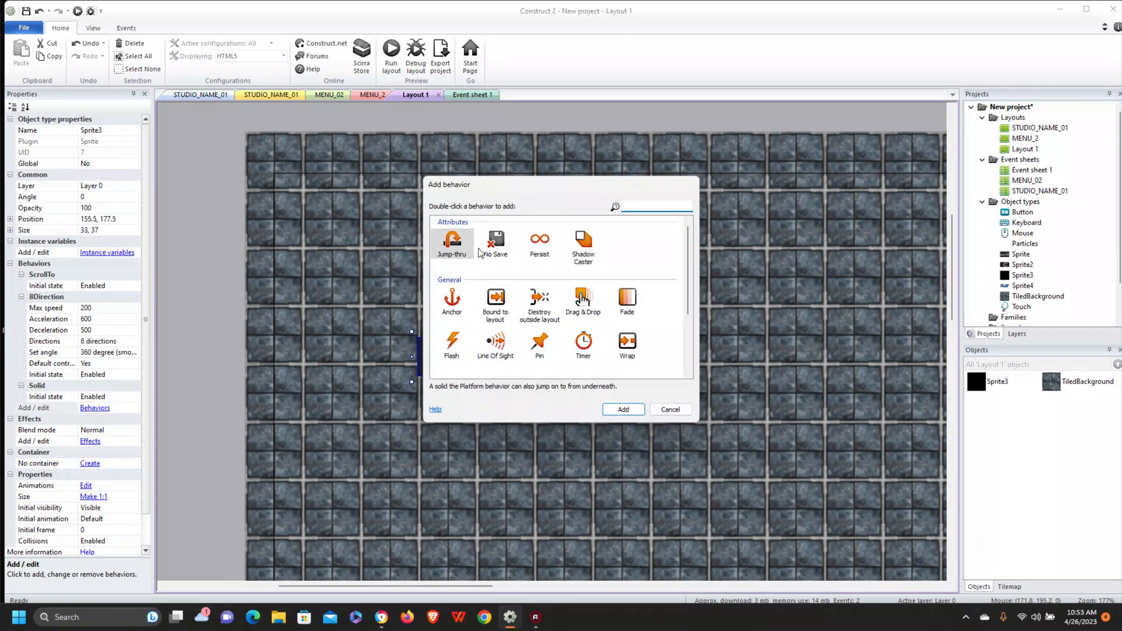
pyautogui.scroll(-3, 481, 257)
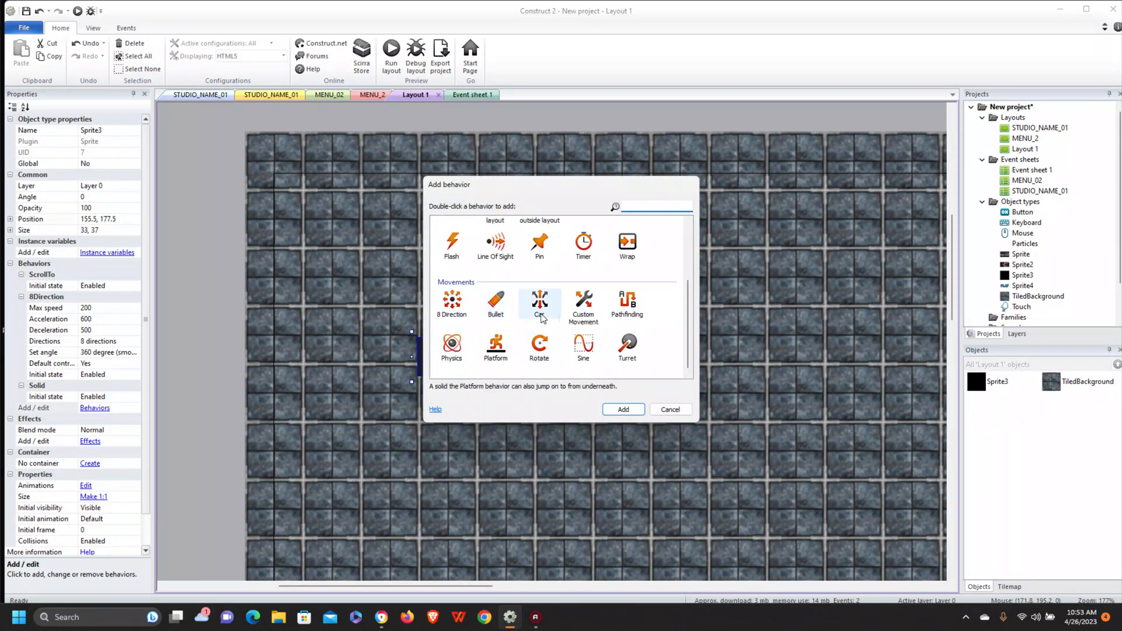
pyautogui.click(579, 303)
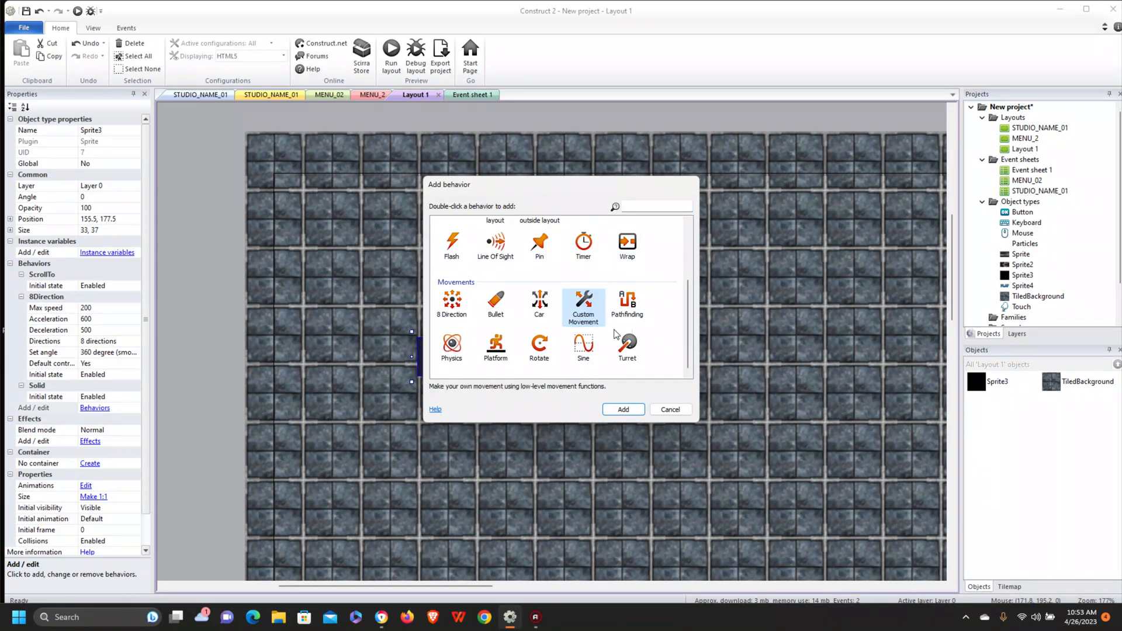
pyautogui.click(457, 349)
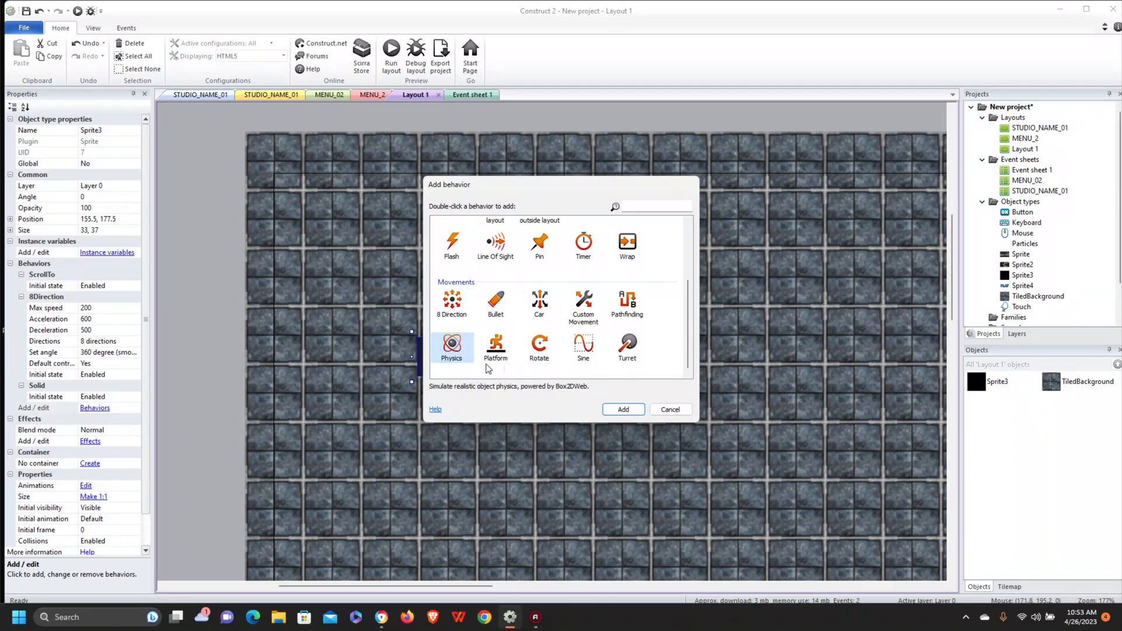
pyautogui.click(632, 351)
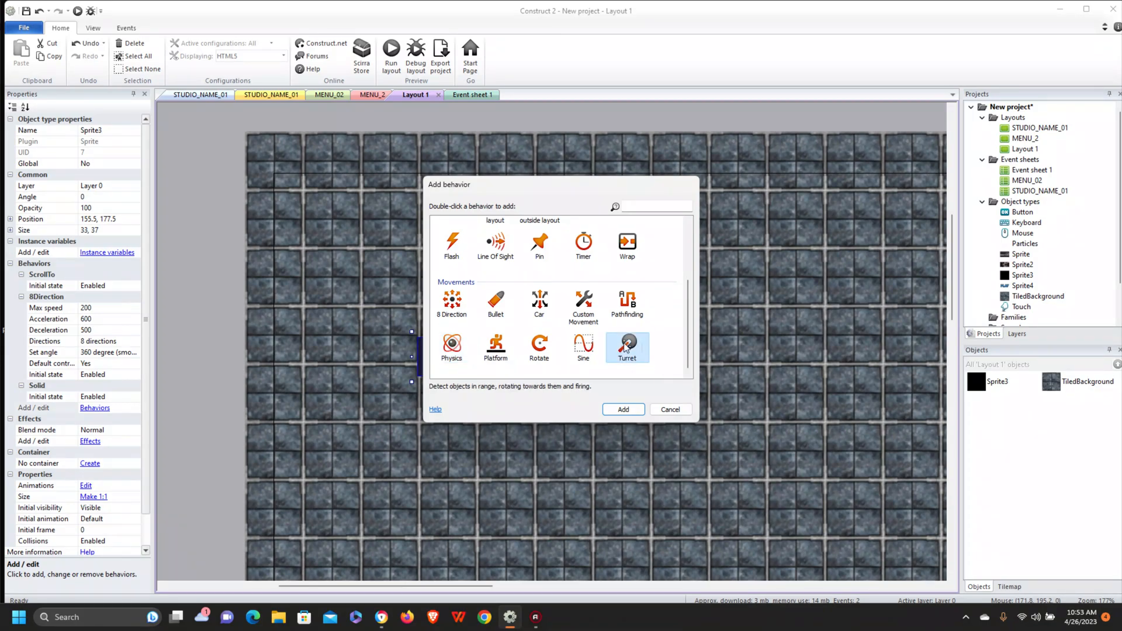
pyautogui.click(637, 309)
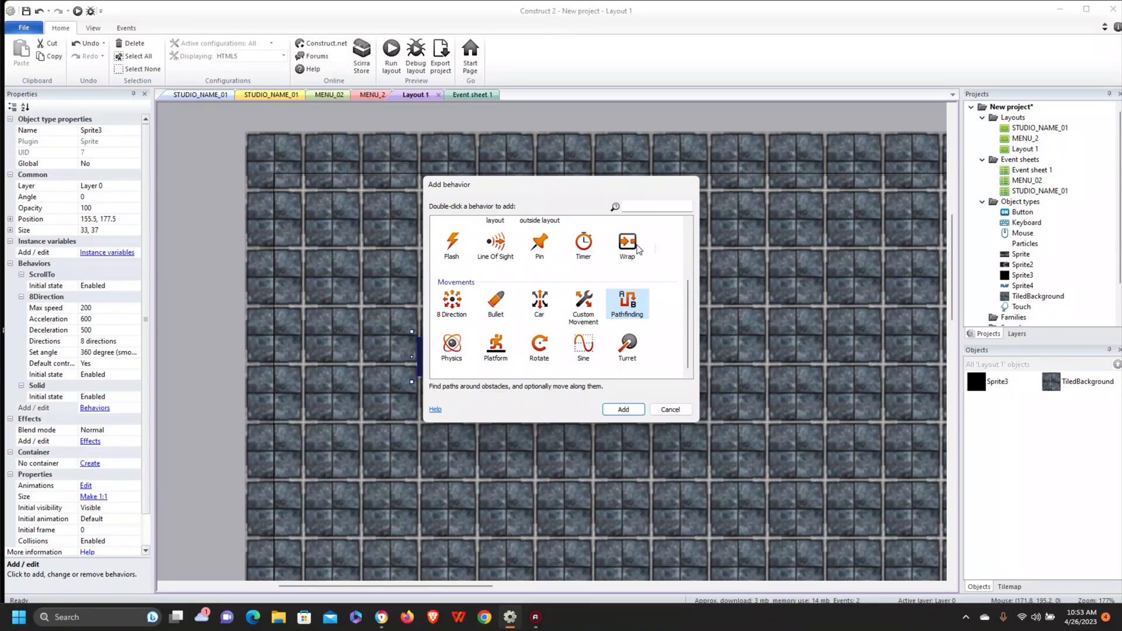
pyautogui.click(627, 348)
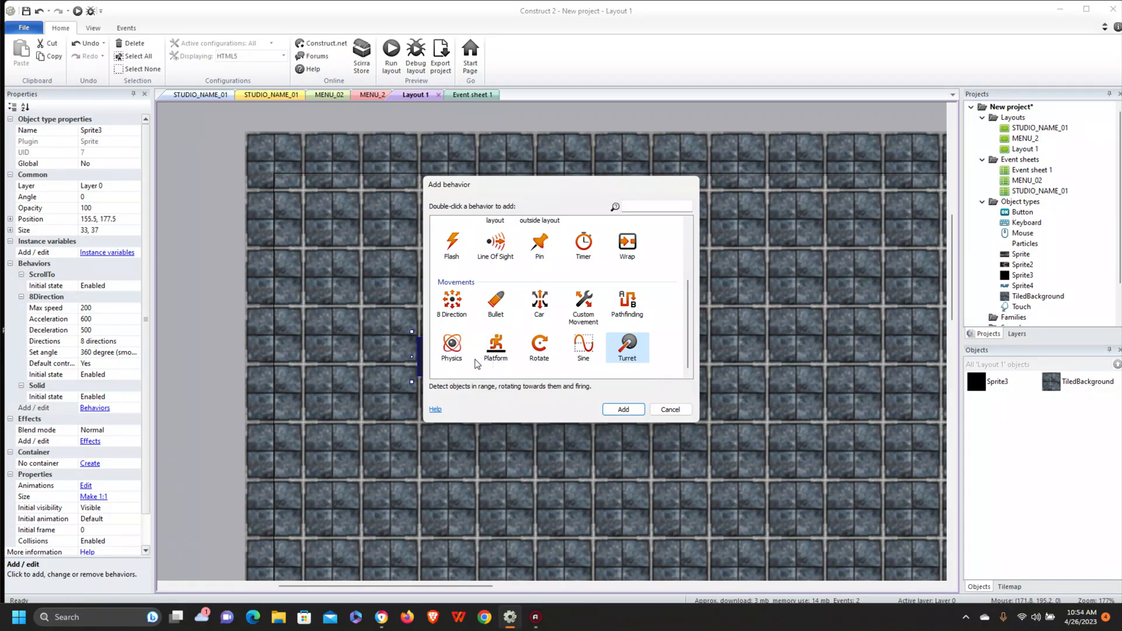
pyautogui.click(460, 358)
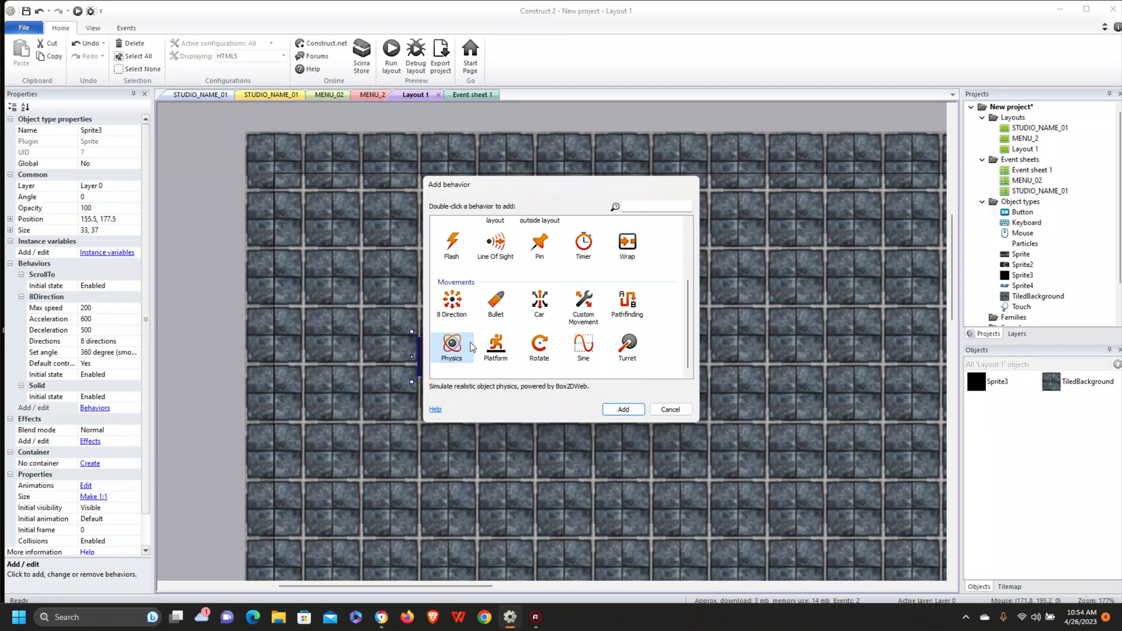
pyautogui.click(491, 316)
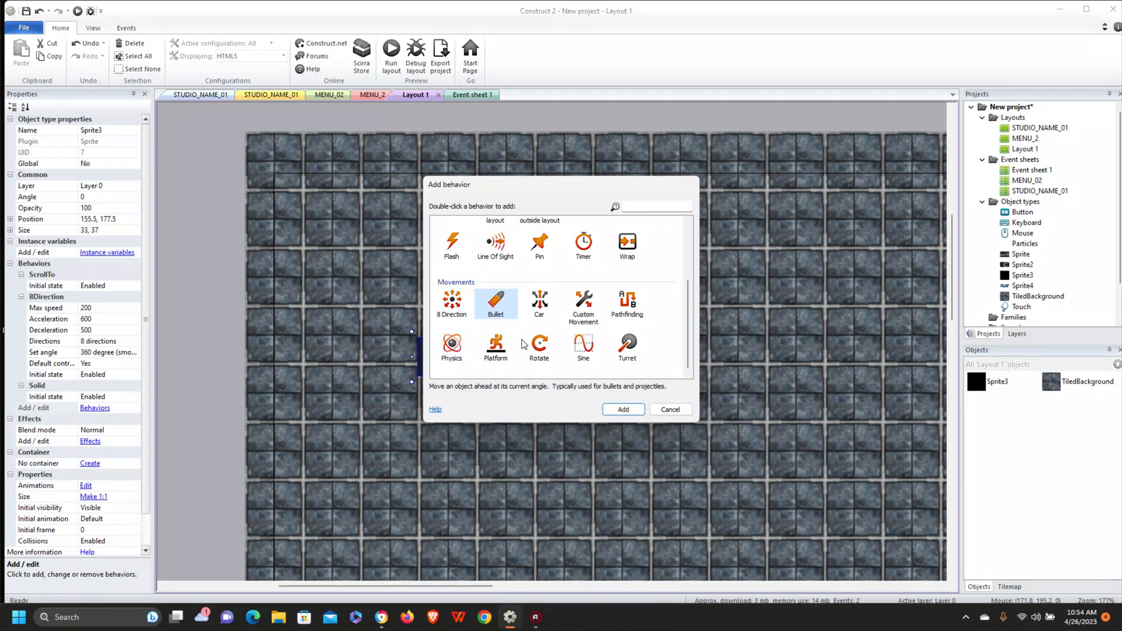
pyautogui.click(627, 305)
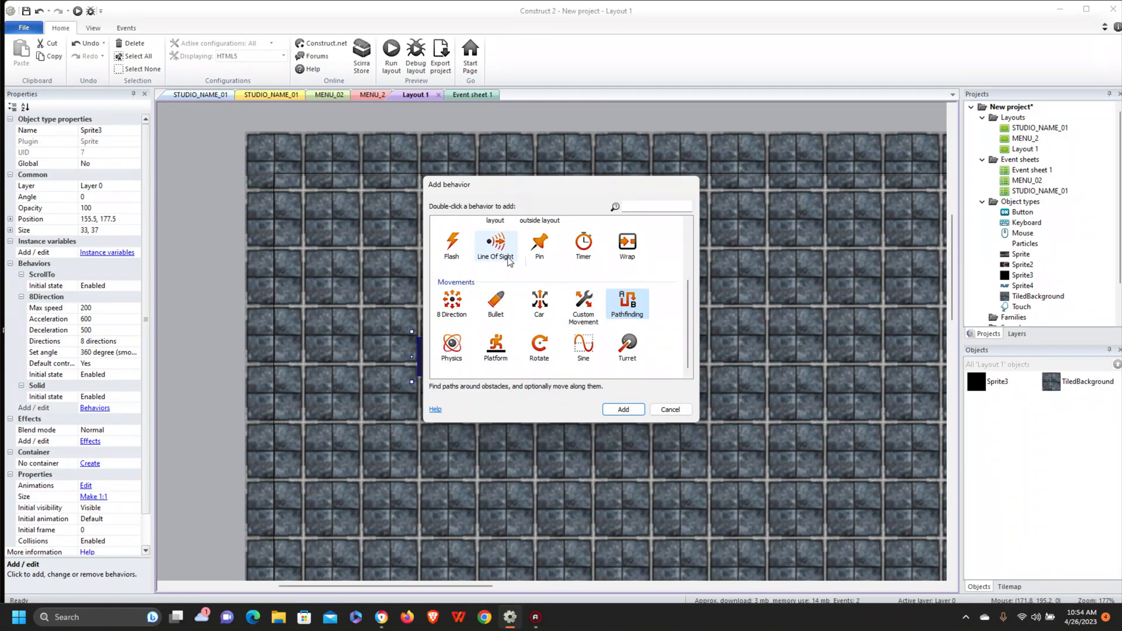
# - Read the descriptions of the Line Of Sight, Pin, No Save, Persist and Shadow Caster behaviors, and leave without adding any
pyautogui.click(502, 256)
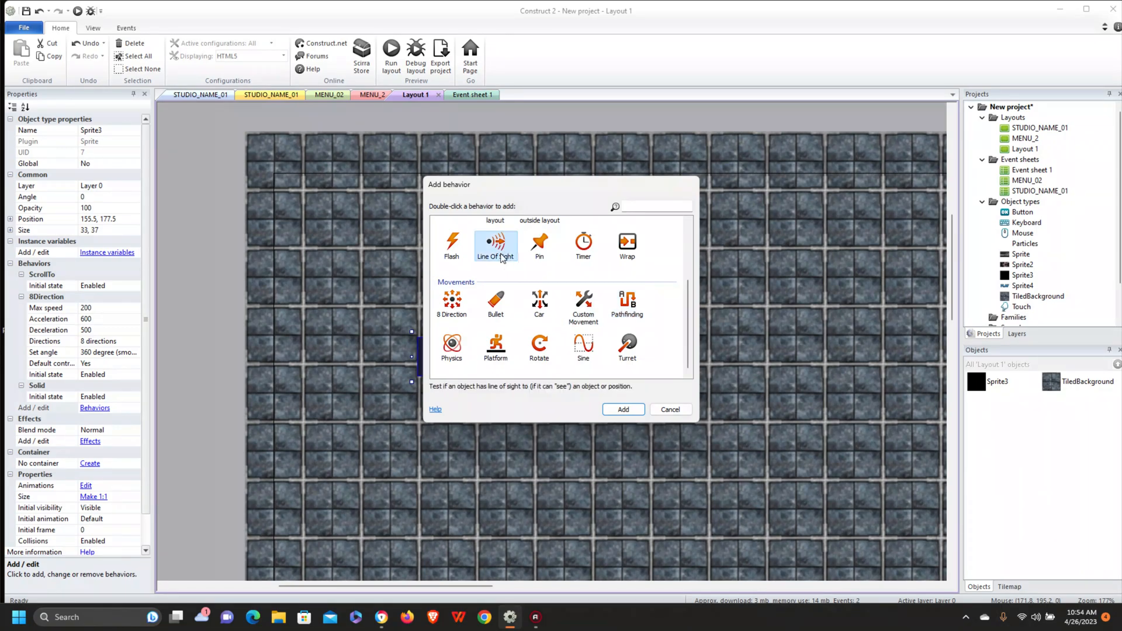
pyautogui.click(543, 255)
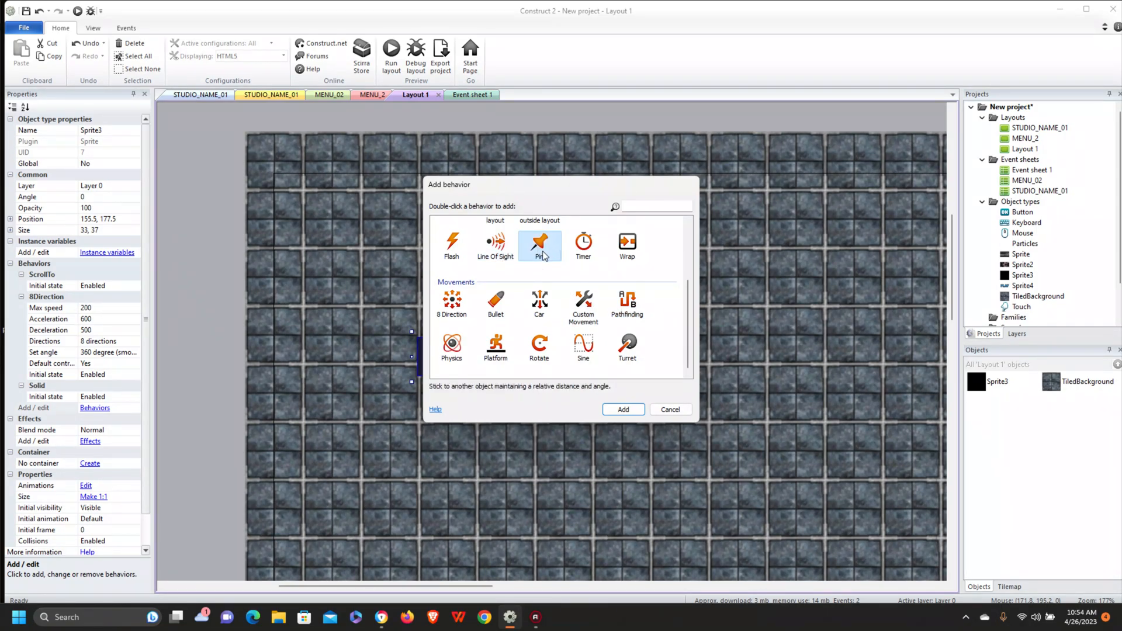
pyautogui.scroll(2, 556, 281)
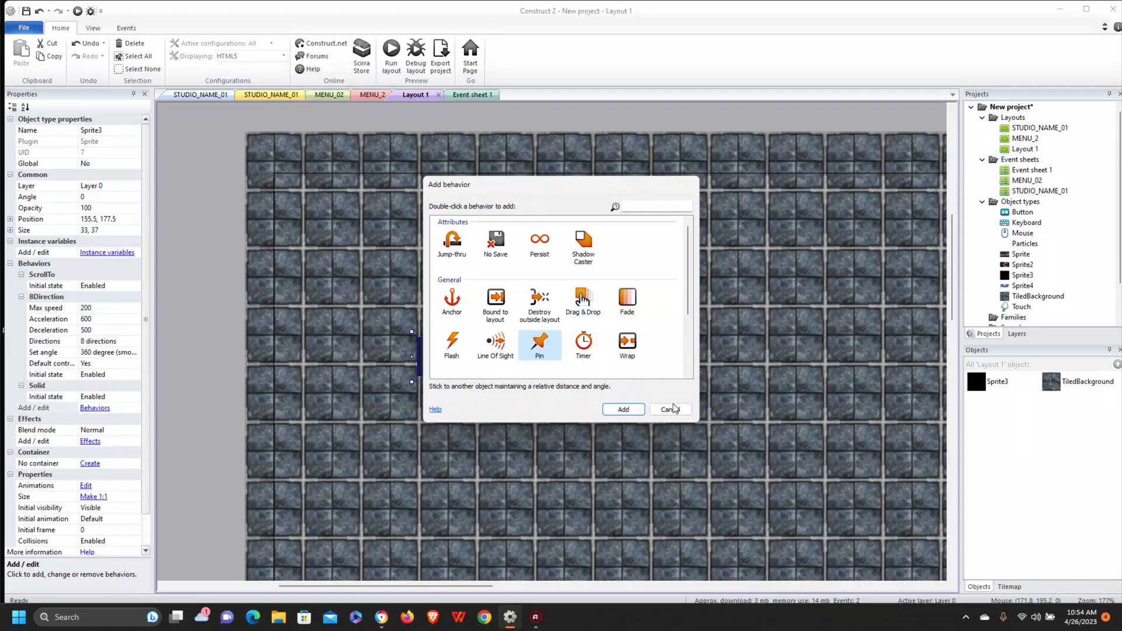
pyautogui.click(506, 246)
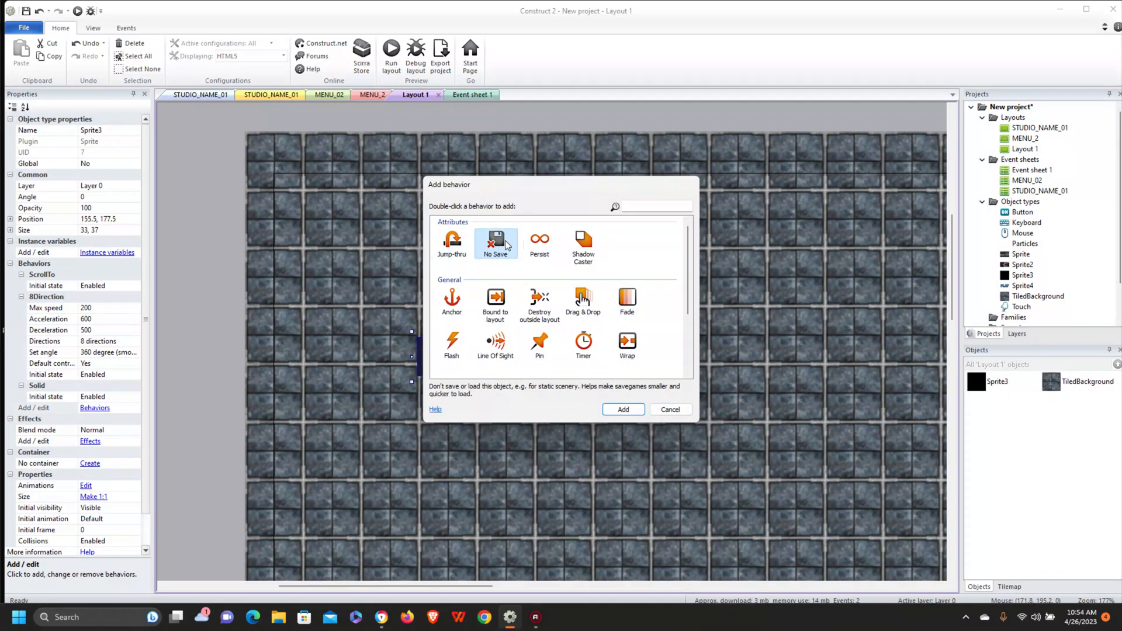
pyautogui.click(546, 246)
pyautogui.click(501, 246)
pyautogui.click(539, 248)
pyautogui.click(586, 247)
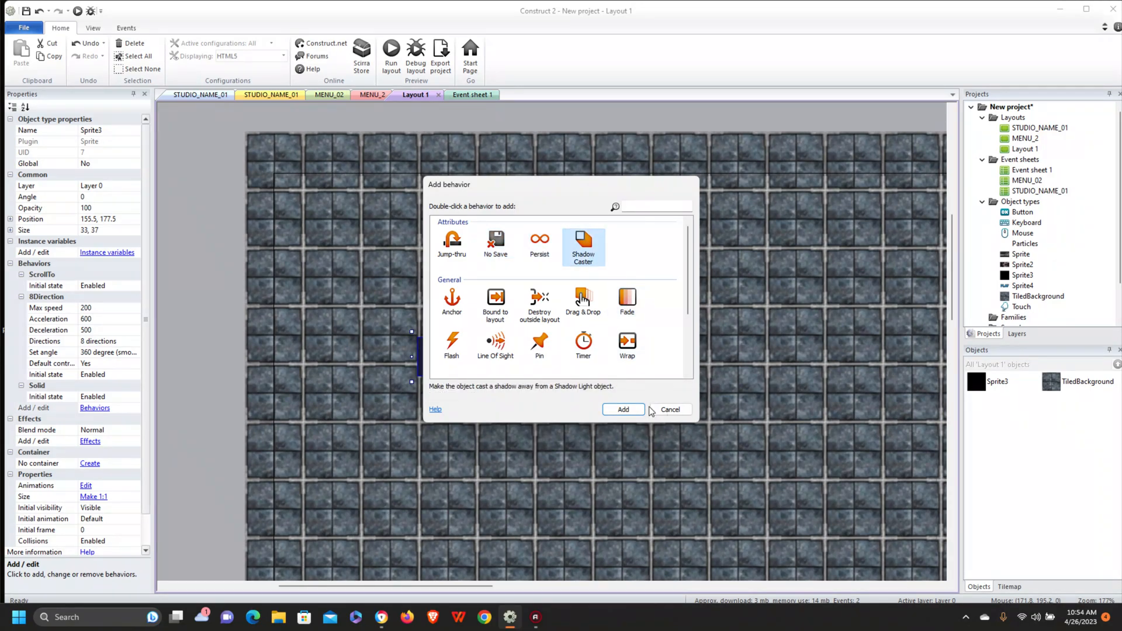
pyautogui.click(670, 410)
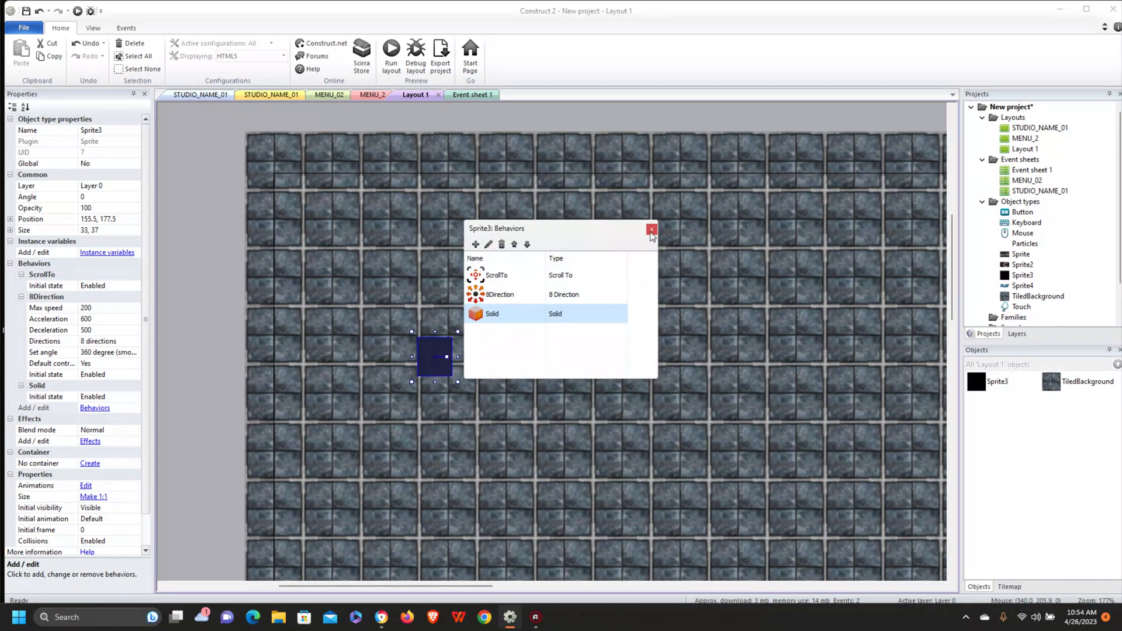
pyautogui.click(654, 230)
# - Preview Layout 1 on its own and test moving the black square in all directions across the tiled floor
pyautogui.click(392, 55)
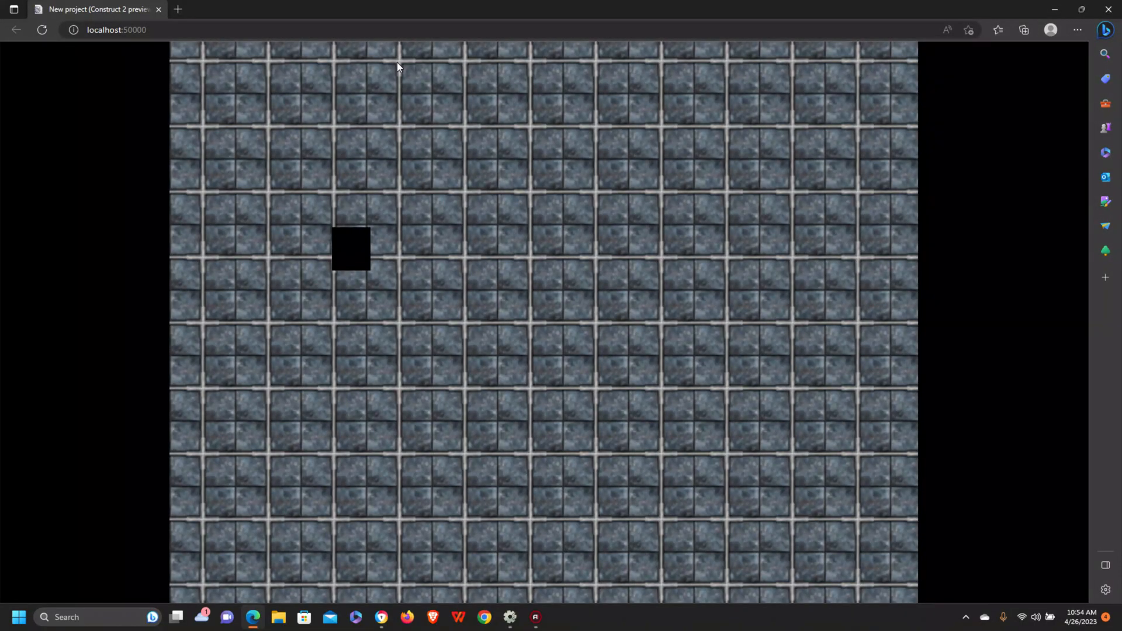
pyautogui.press('Right')
pyautogui.press('Down')
pyautogui.press('Left')
pyautogui.press('Right')
pyautogui.press('Down')
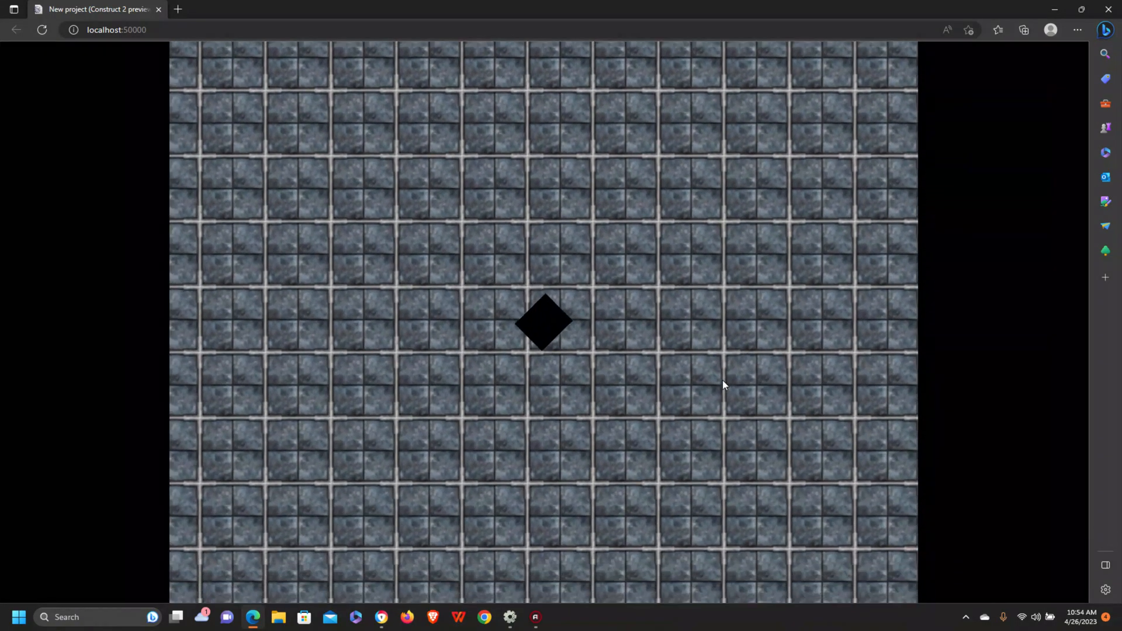
pyautogui.press('Down')
pyautogui.press('Up')
pyautogui.press('Left')
pyautogui.press('Left')
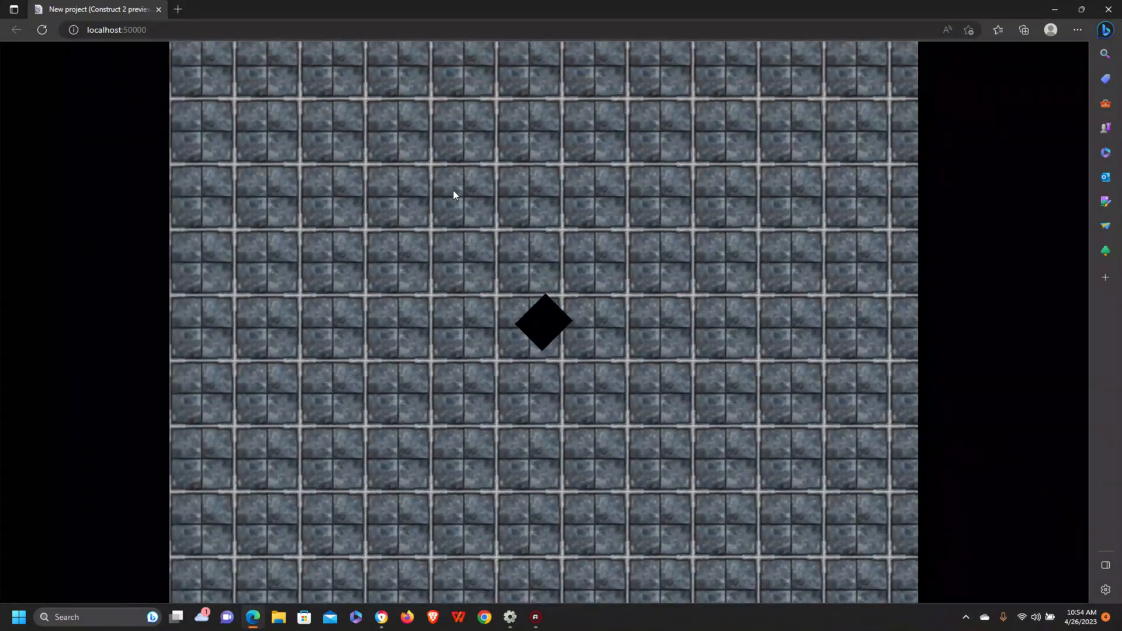
pyautogui.press('Up')
pyautogui.press('Right')
pyautogui.press('Down')
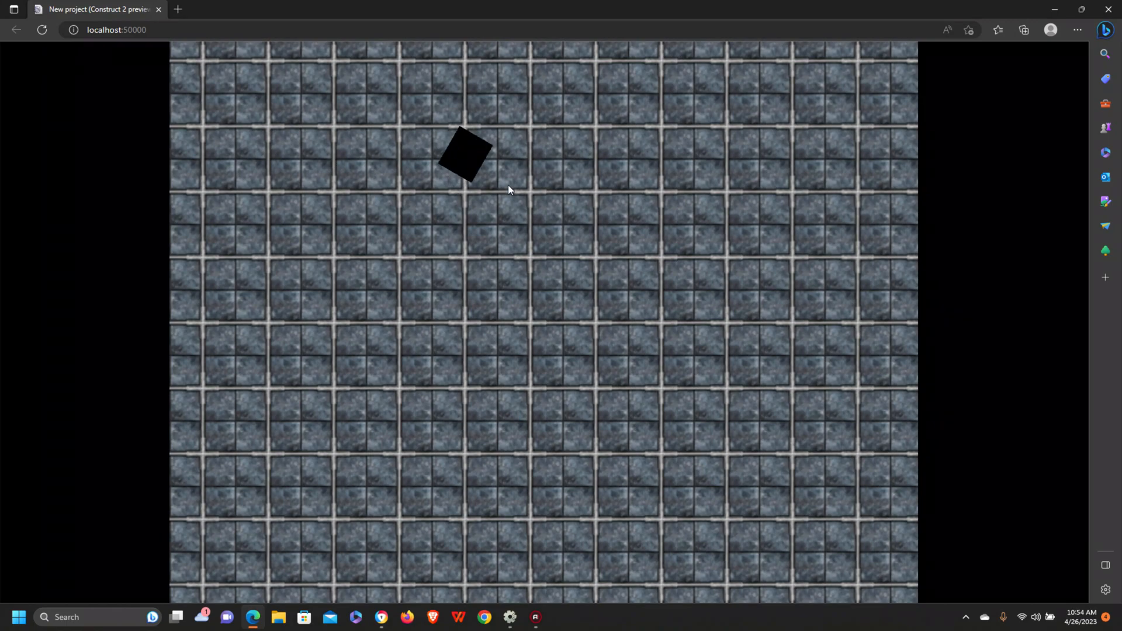
# - Close the browser preview and bring up the STUDIO_NAME_01 layout with the studio logo
pyautogui.click(1116, 4)
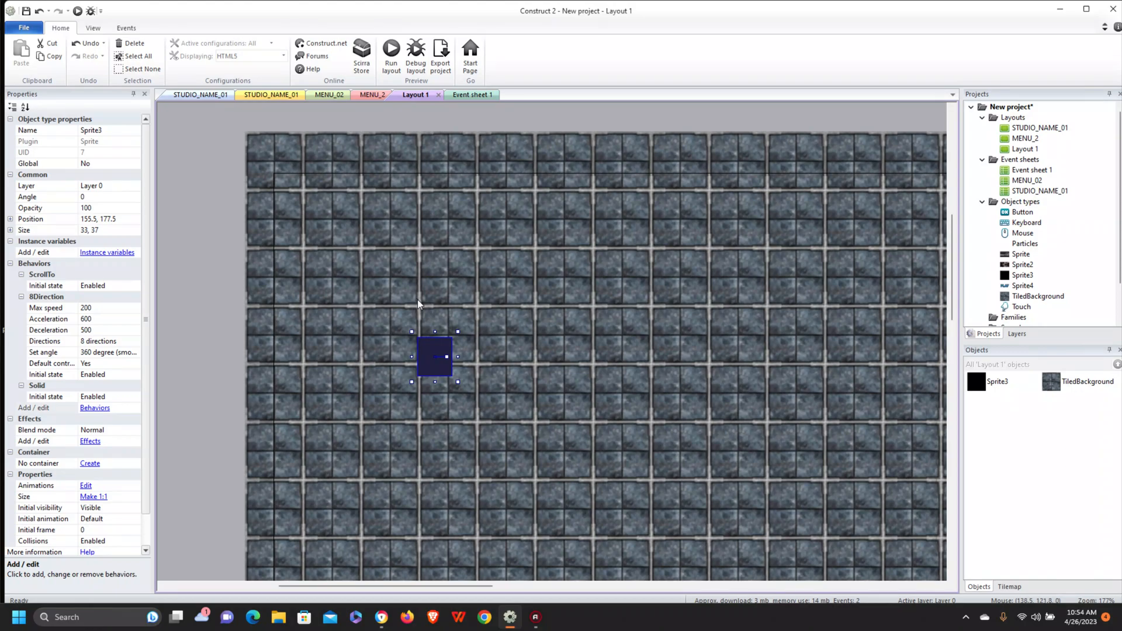
pyautogui.click(215, 94)
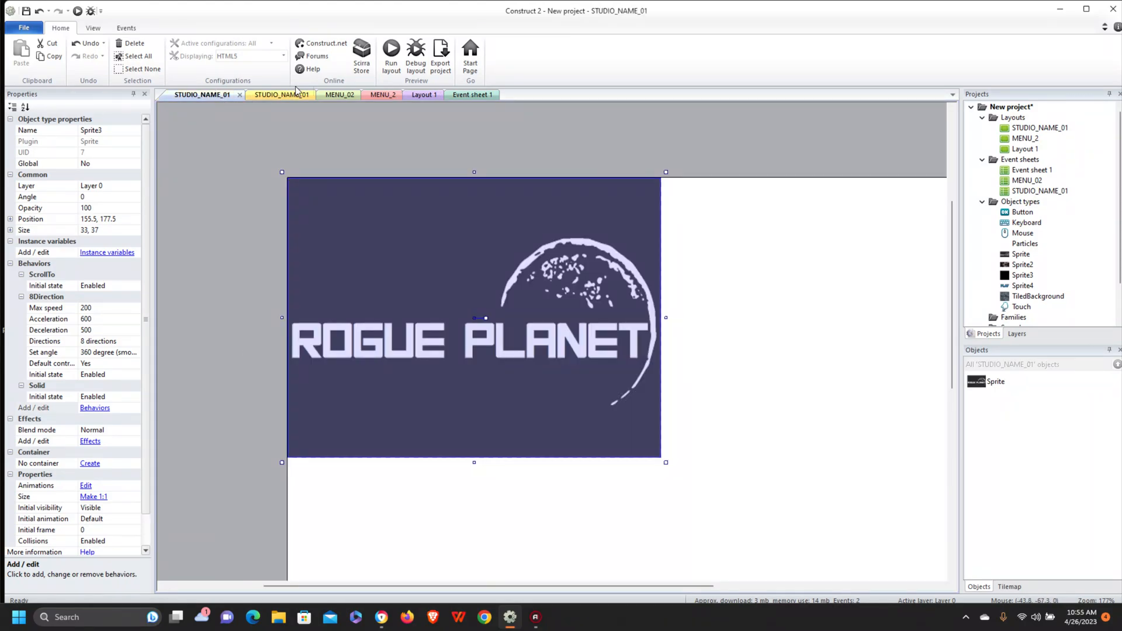